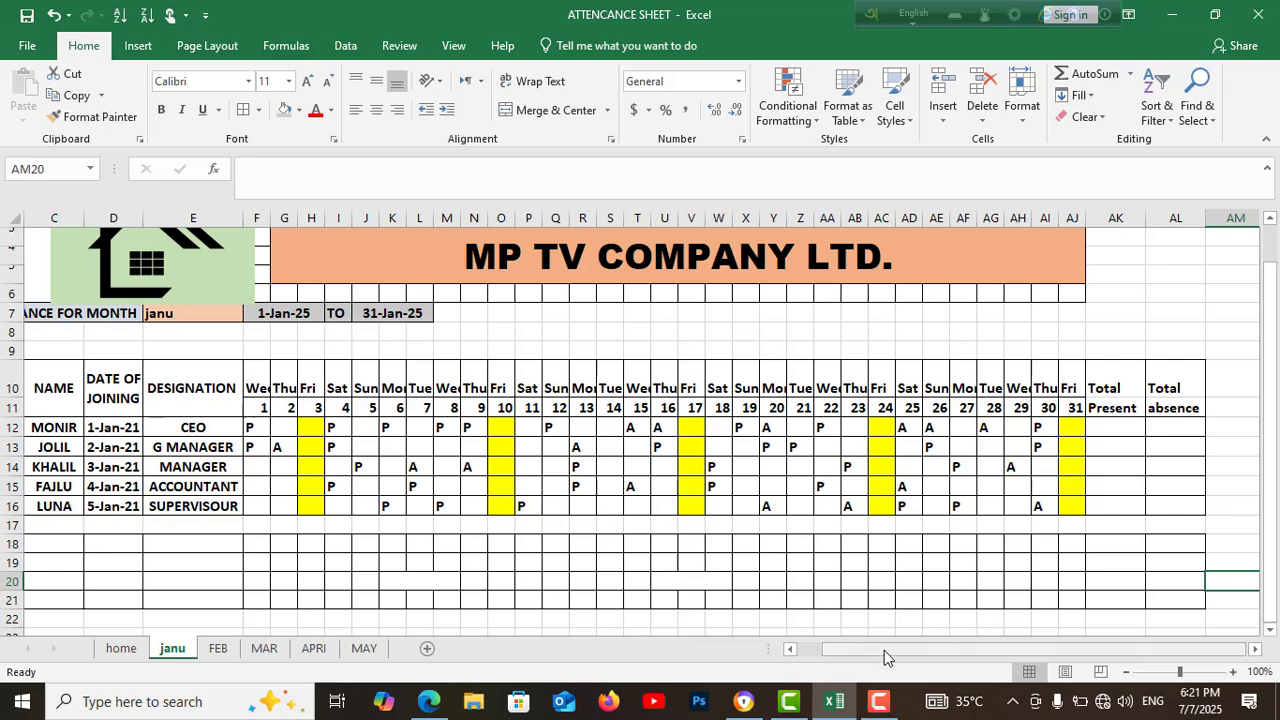
- Enter =COUNTIF(F12:AJ12,"P") in AK12 to count the first employee's present days in the Total Present column
drag(884, 650, 852, 656)
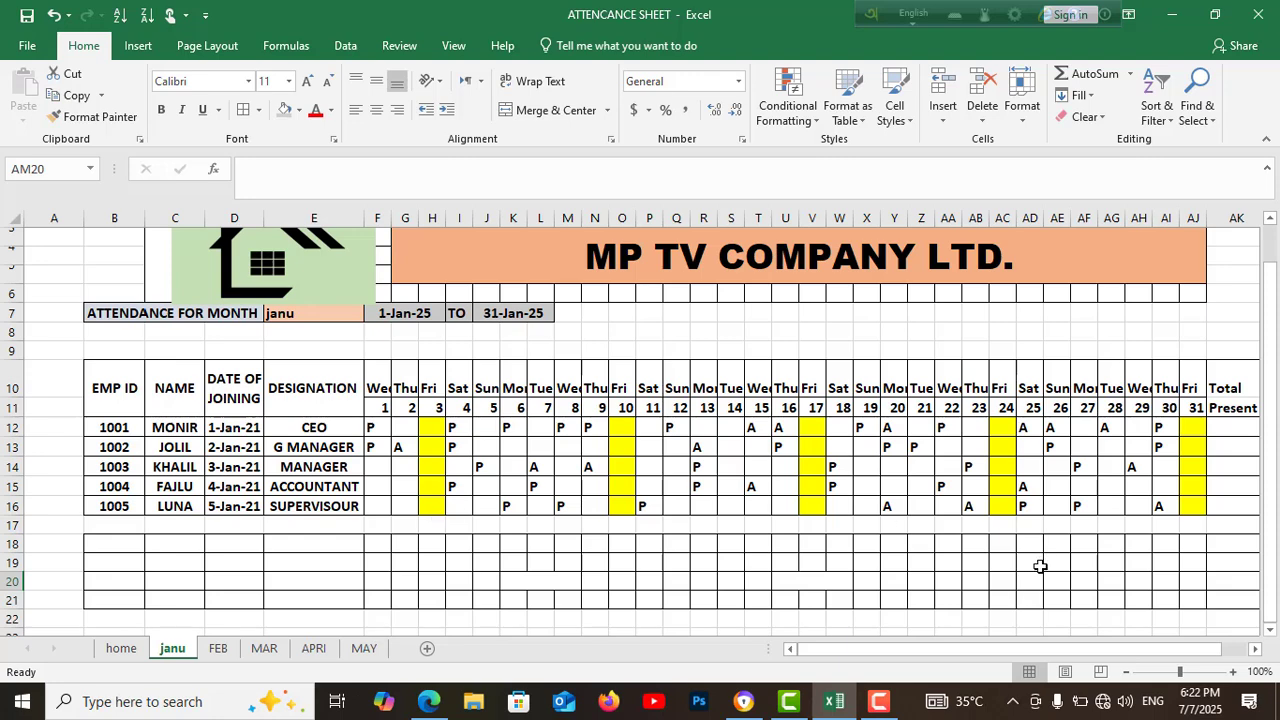
drag(858, 660, 902, 654)
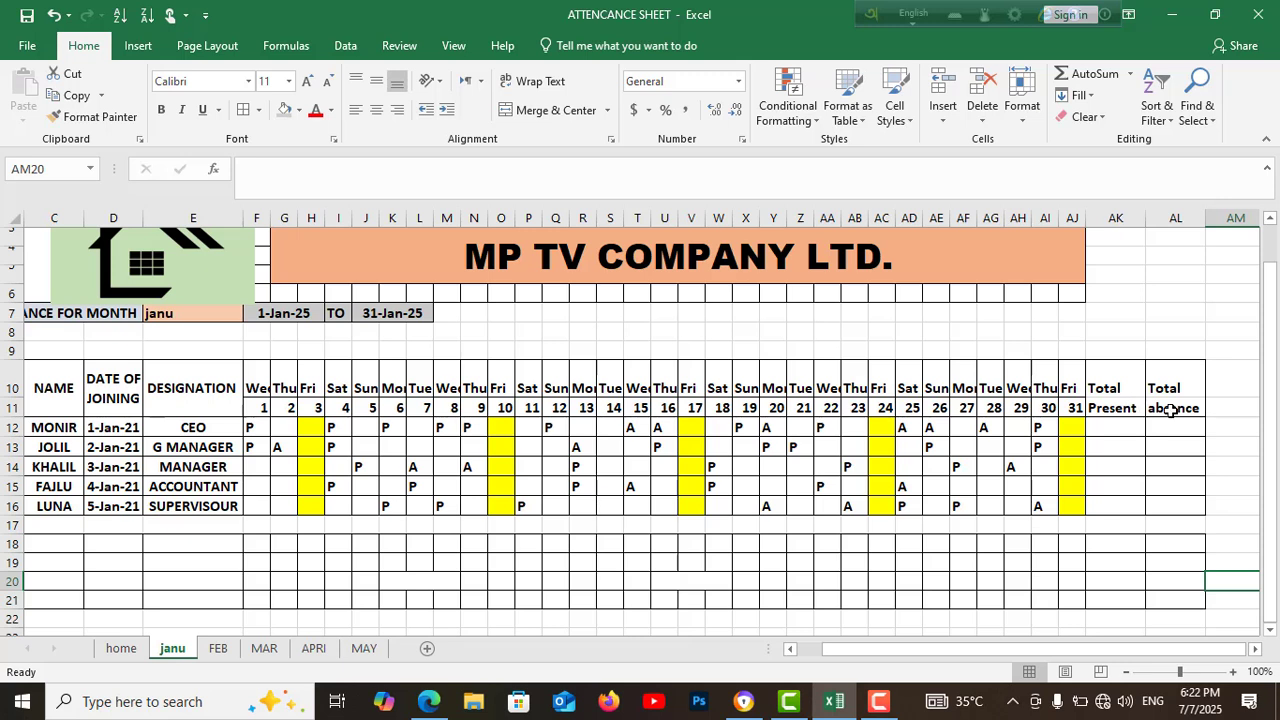
click(1110, 430)
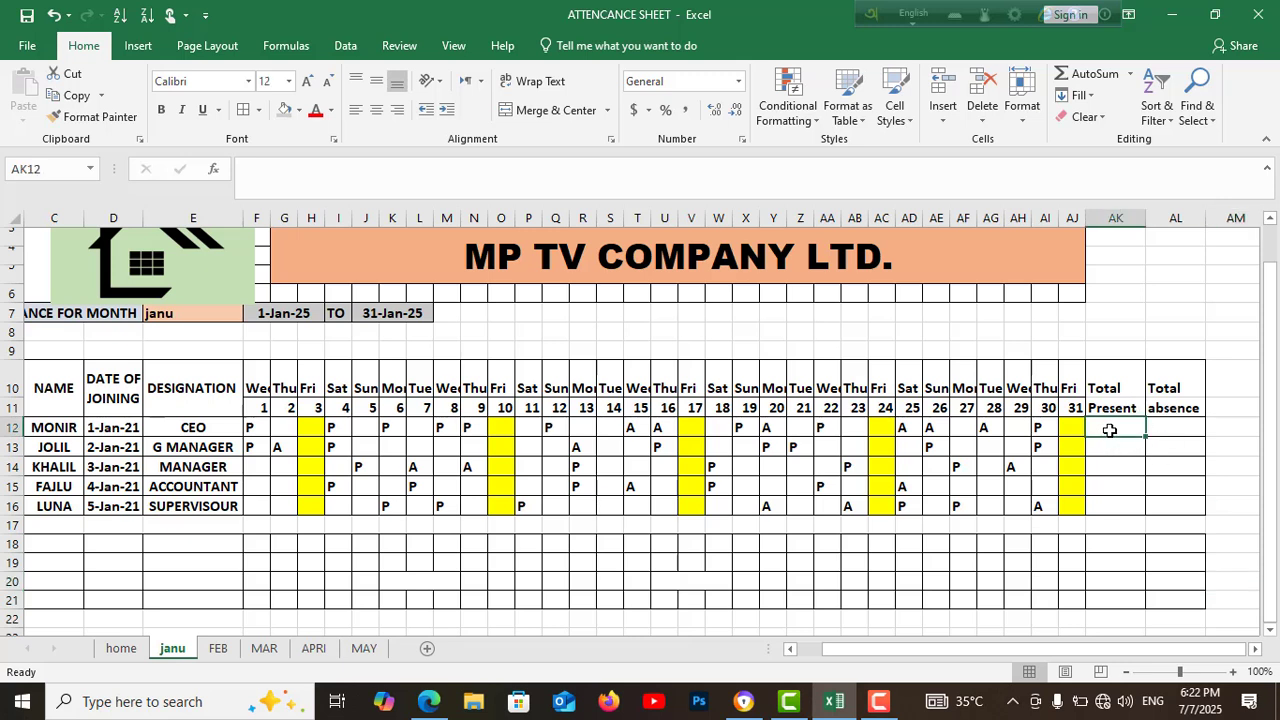
text(=)
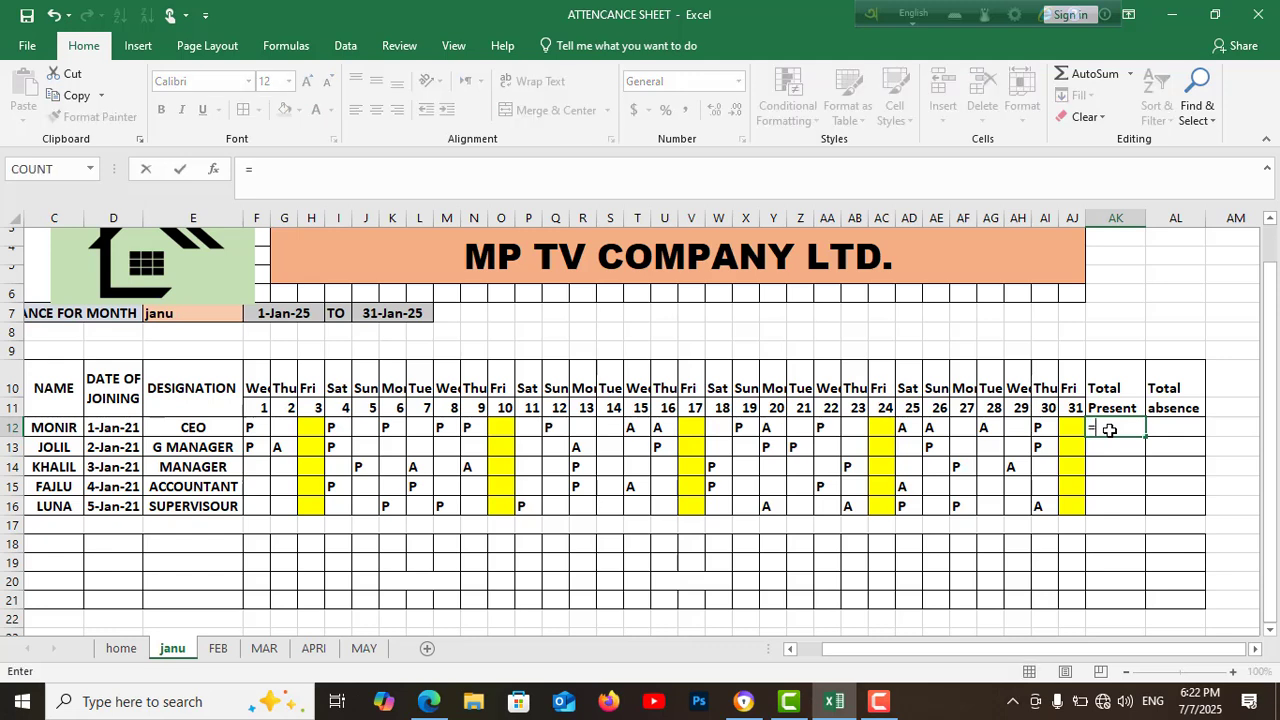
text(COUN)
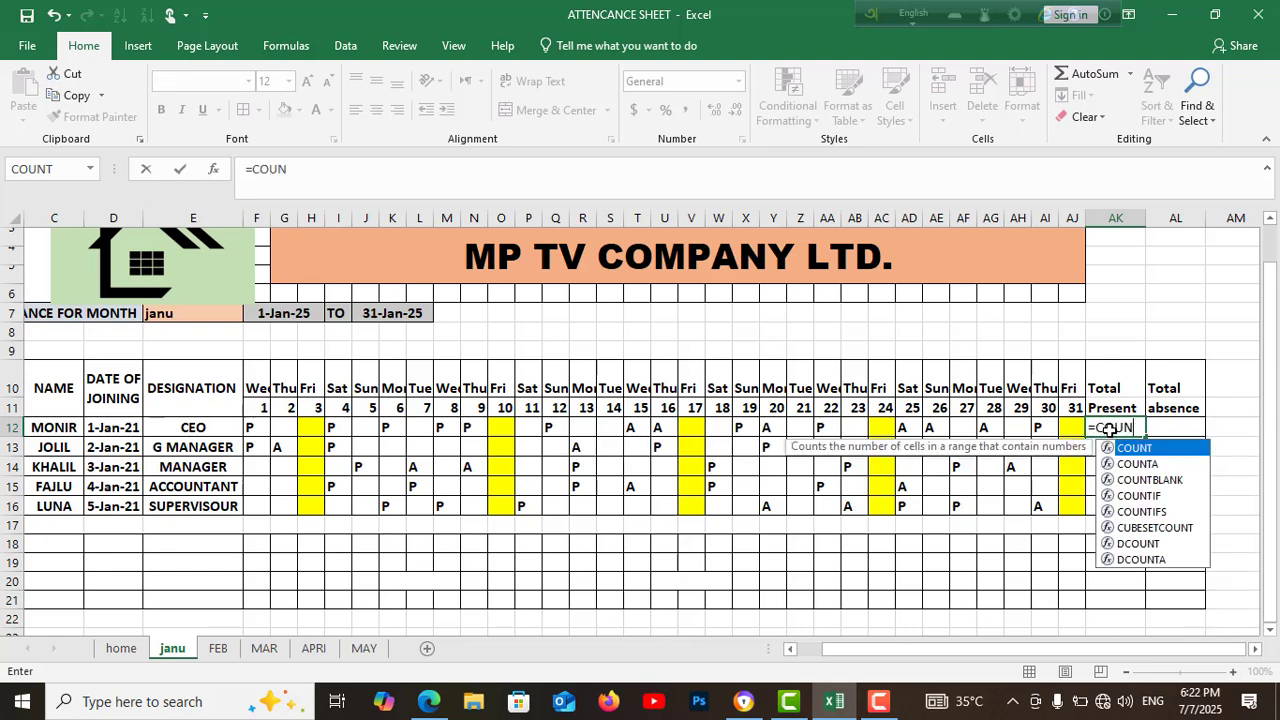
click(1140, 495)
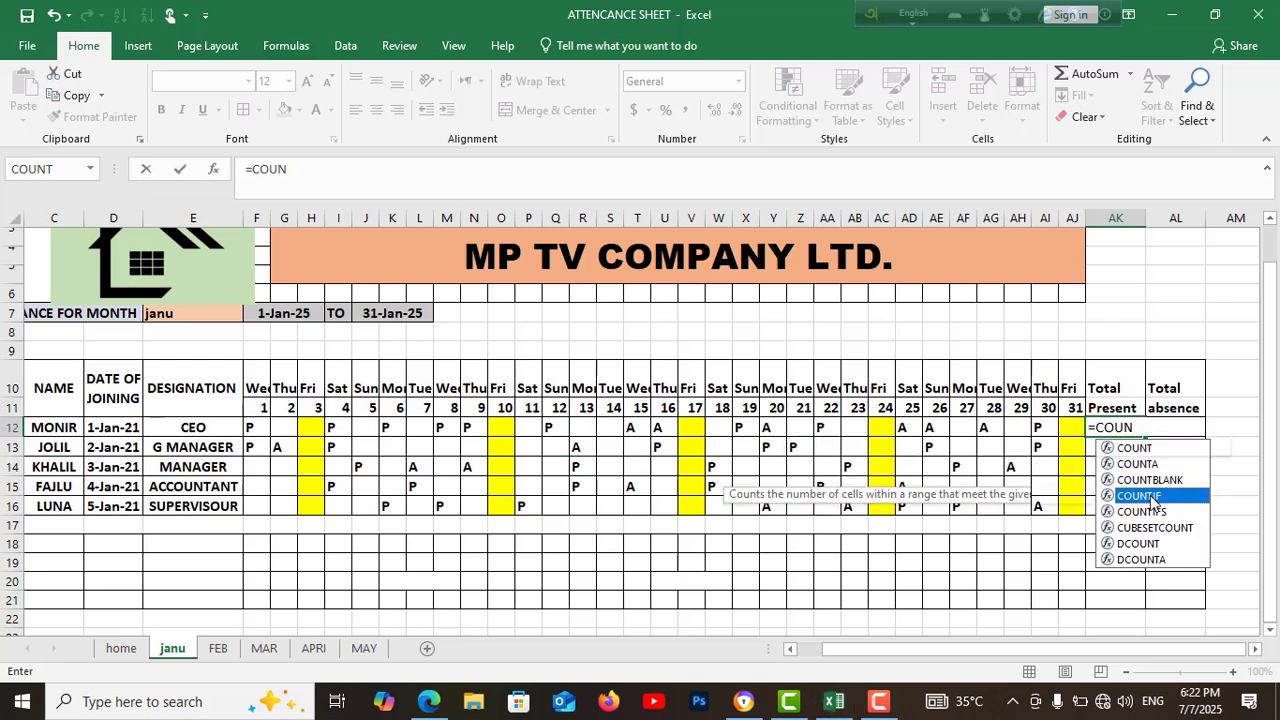
double_click(1140, 495)
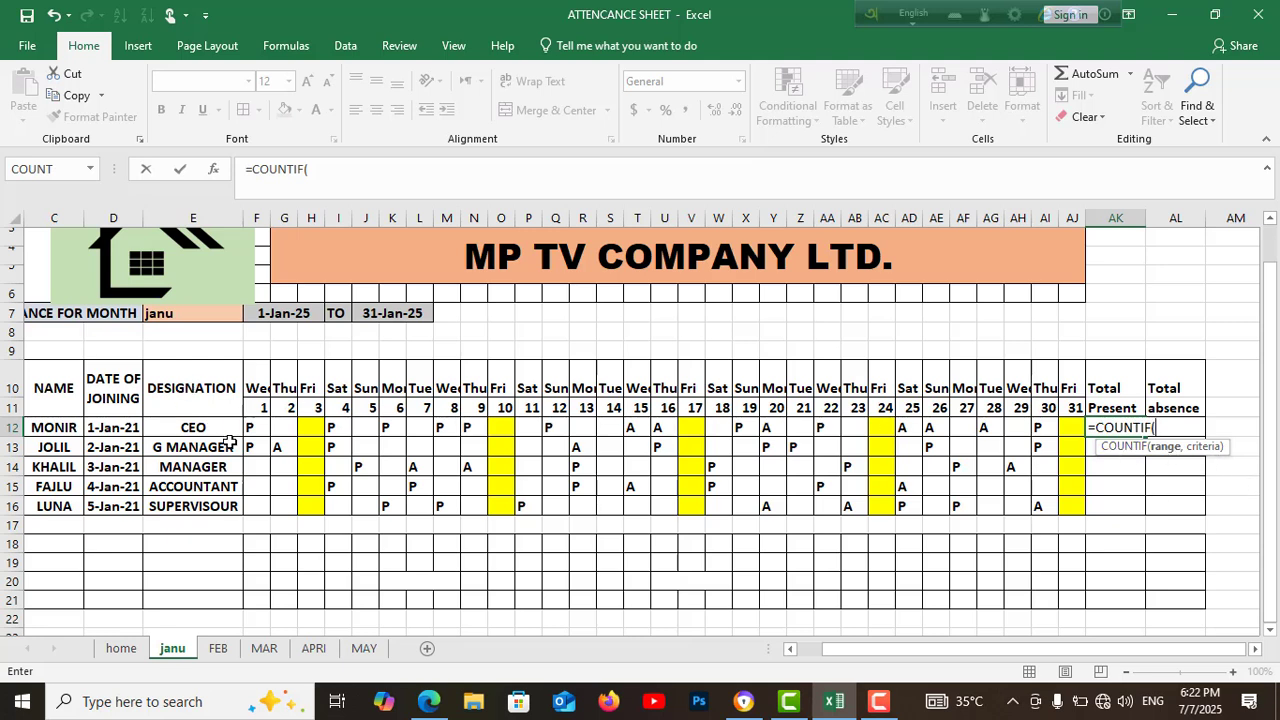
drag(251, 428, 1079, 431)
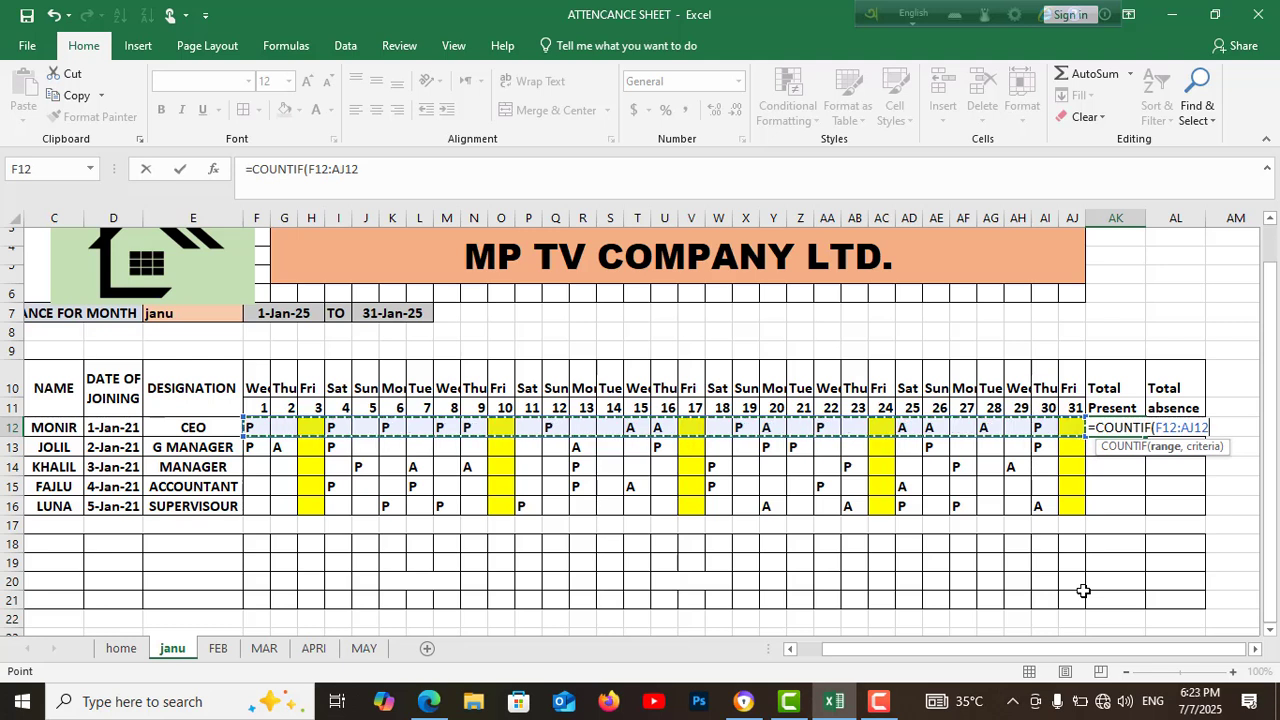
text(,)
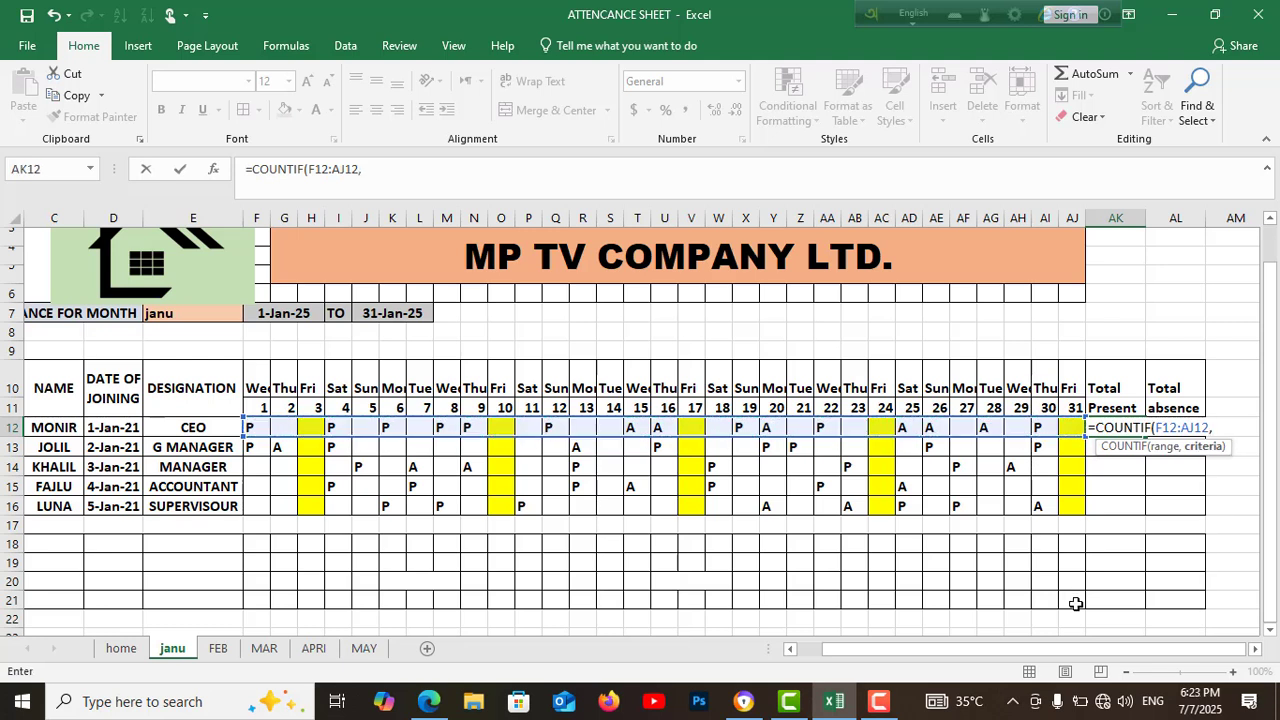
text("P"))
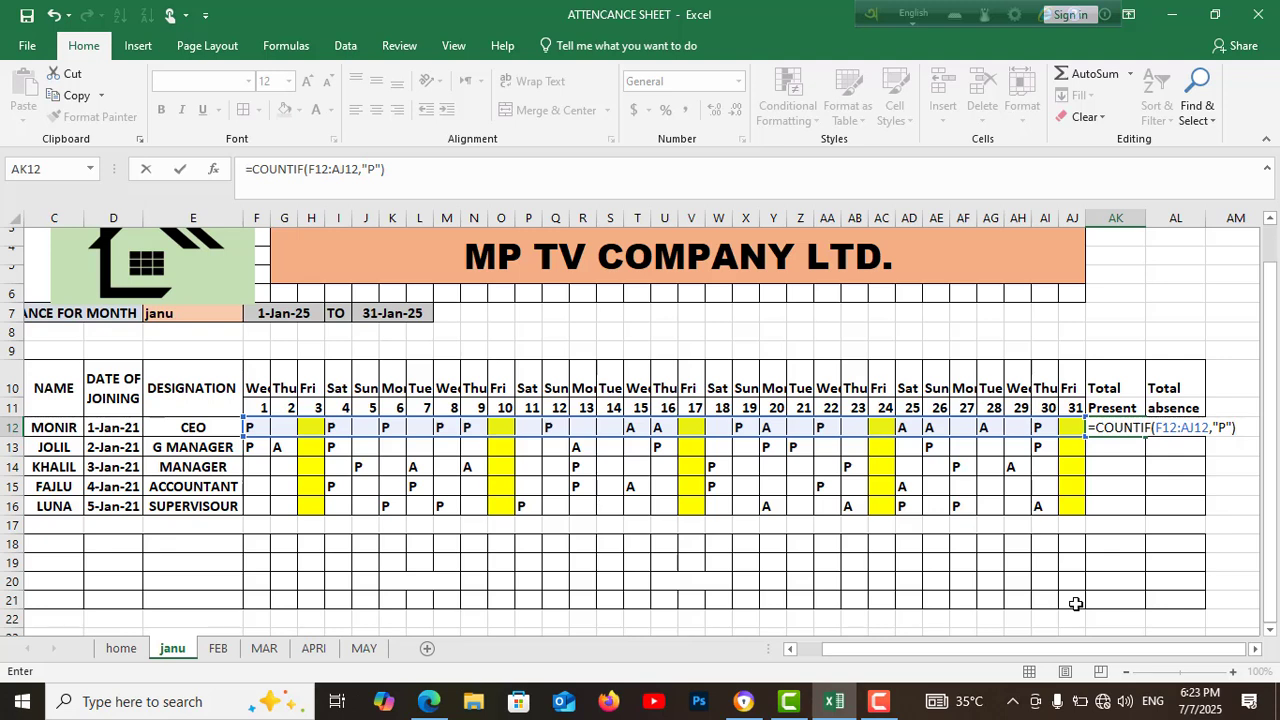
key(Return)
- Enter =COUNTIF(F12:AJ12,"A") in AL12 to count the first employee's absent days in the Total absence column
click(1175, 428)
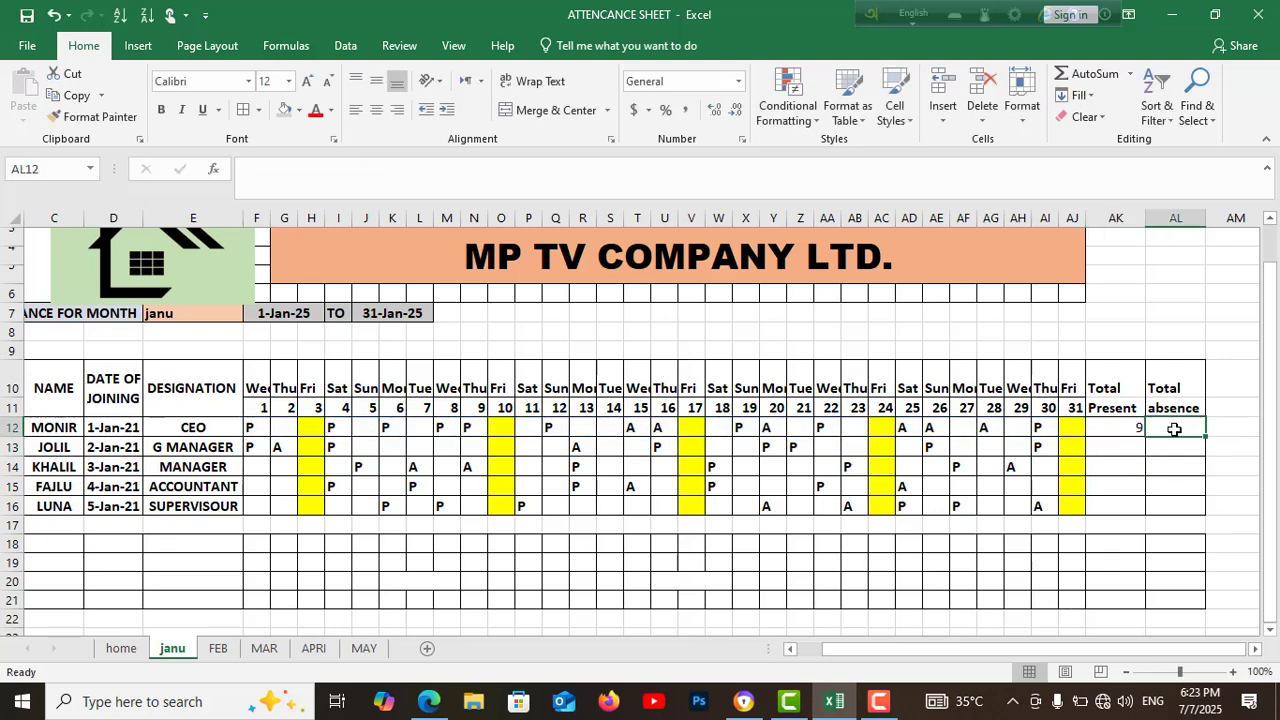
text(=)
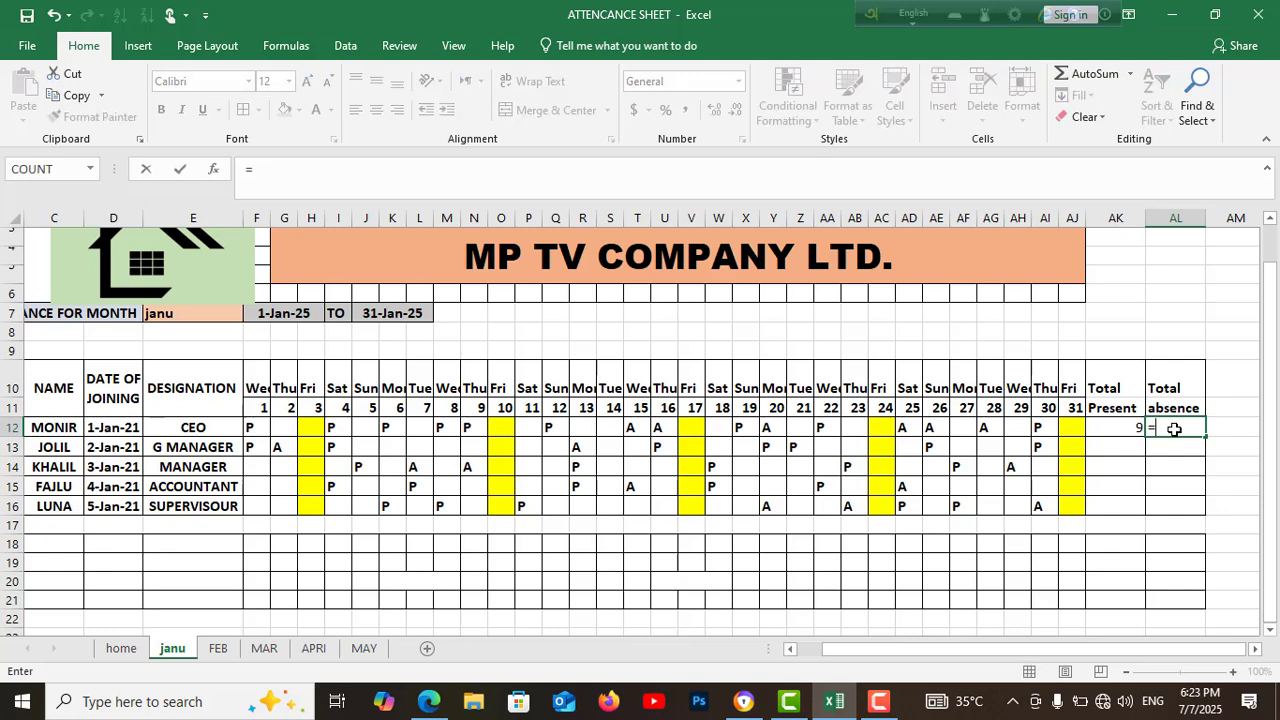
text(COU)
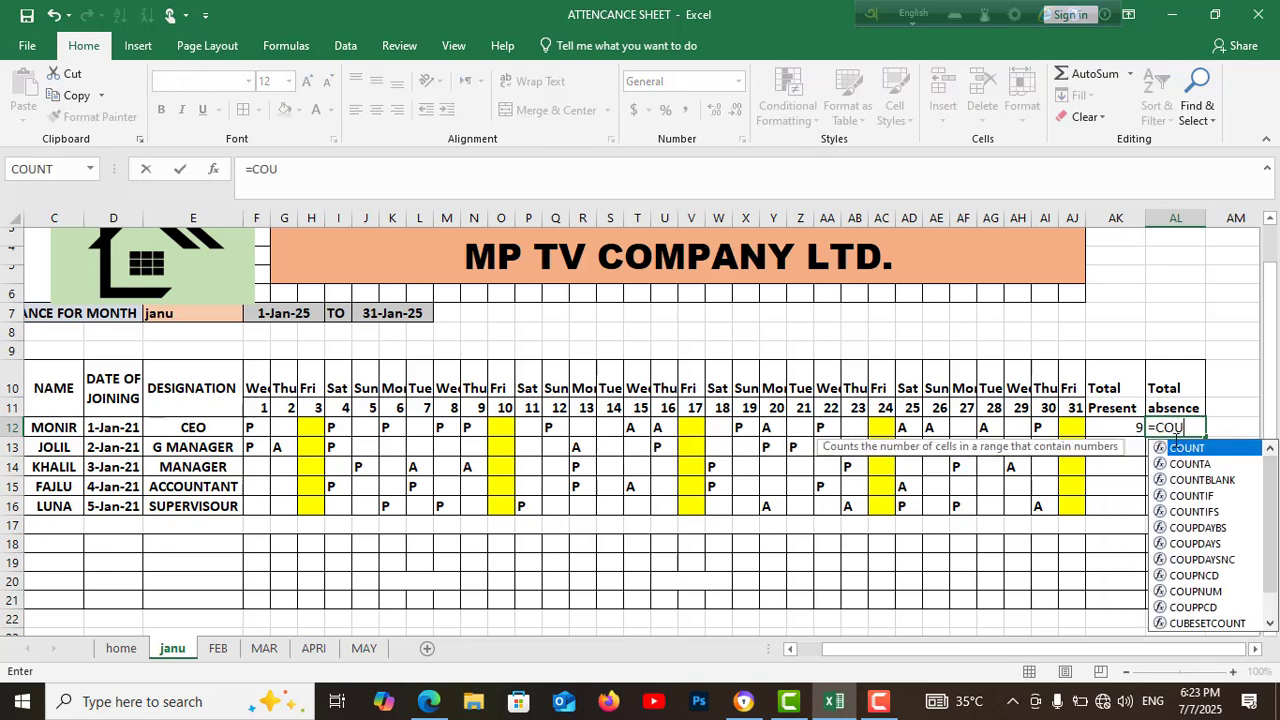
double_click(1202, 498)
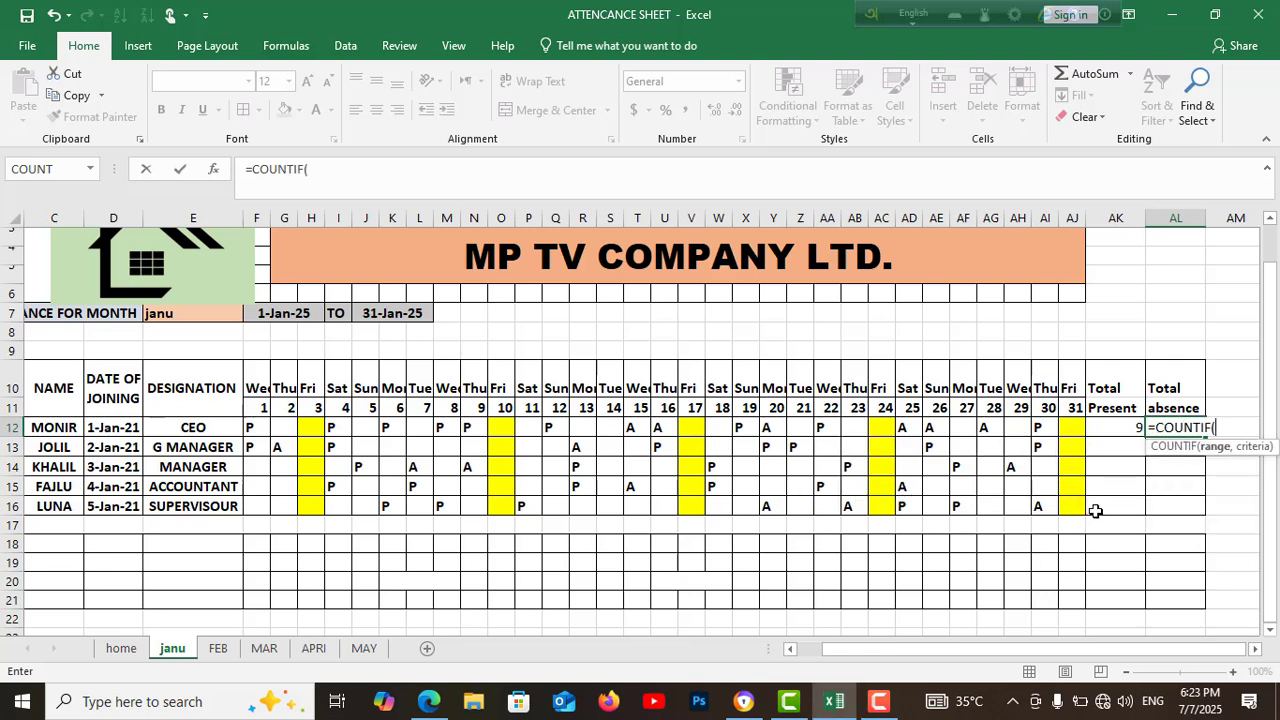
drag(256, 428, 1074, 428)
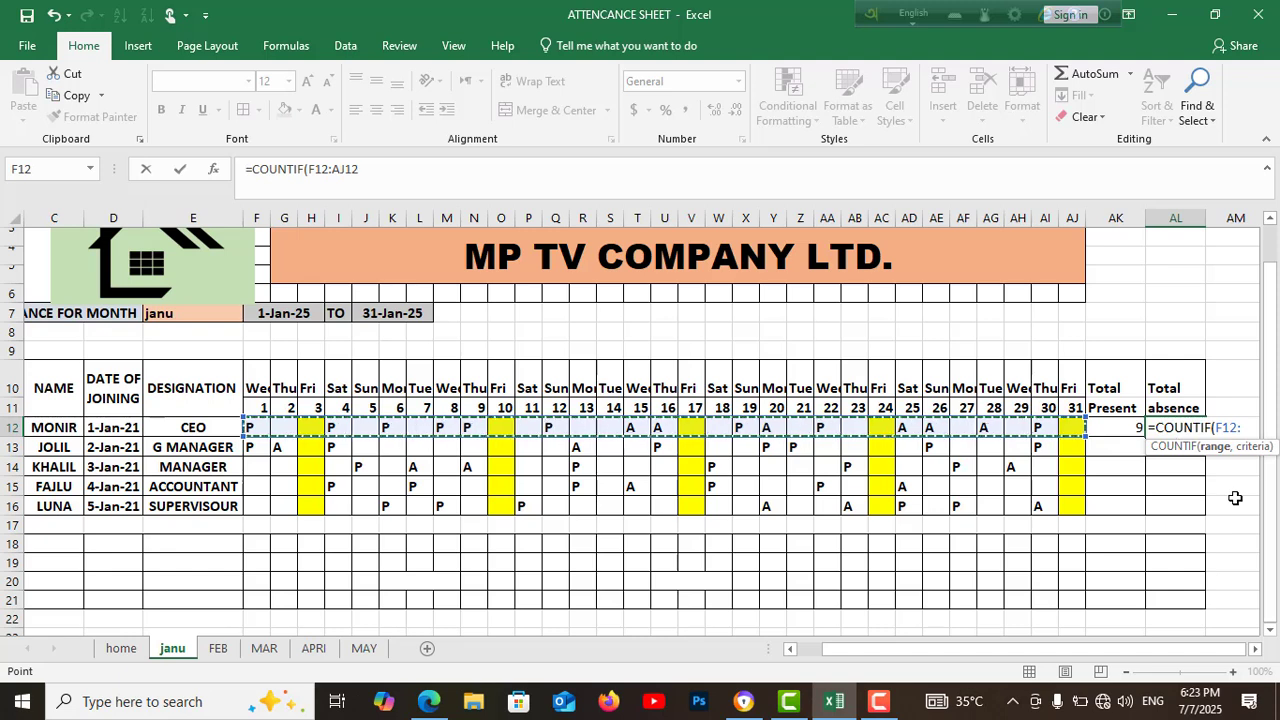
text(,")
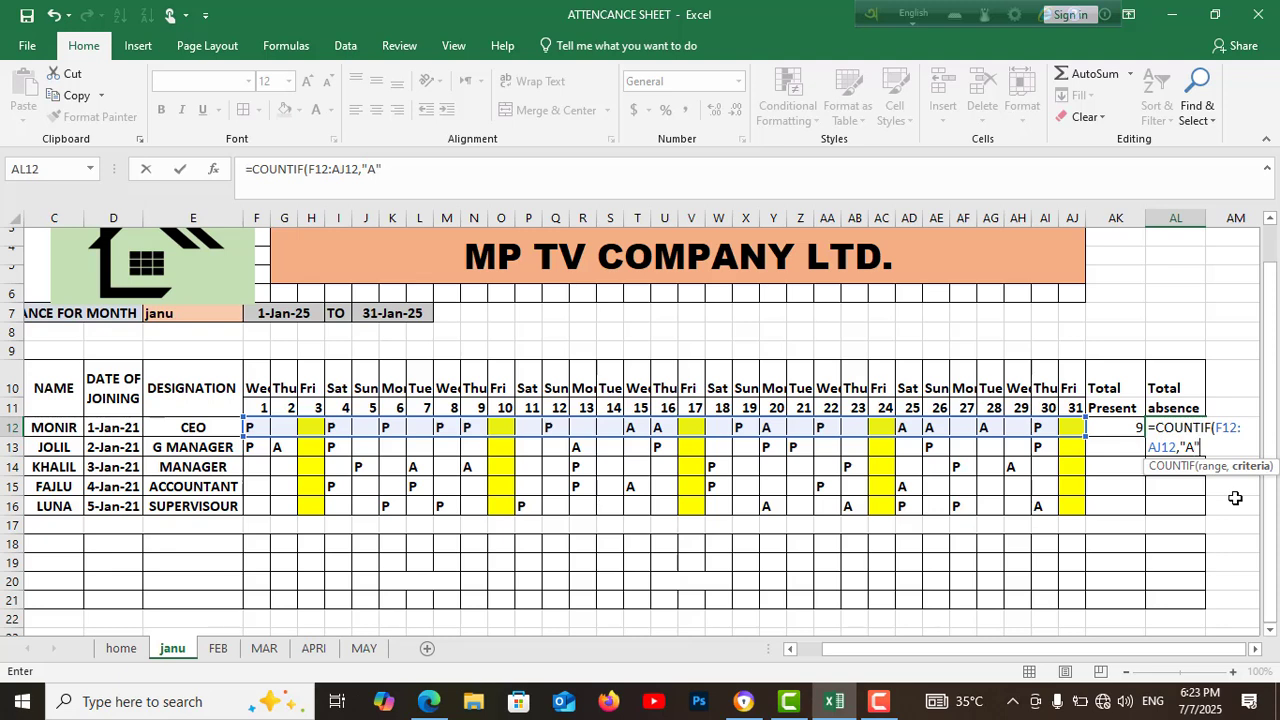
text(A"))
key(Return)
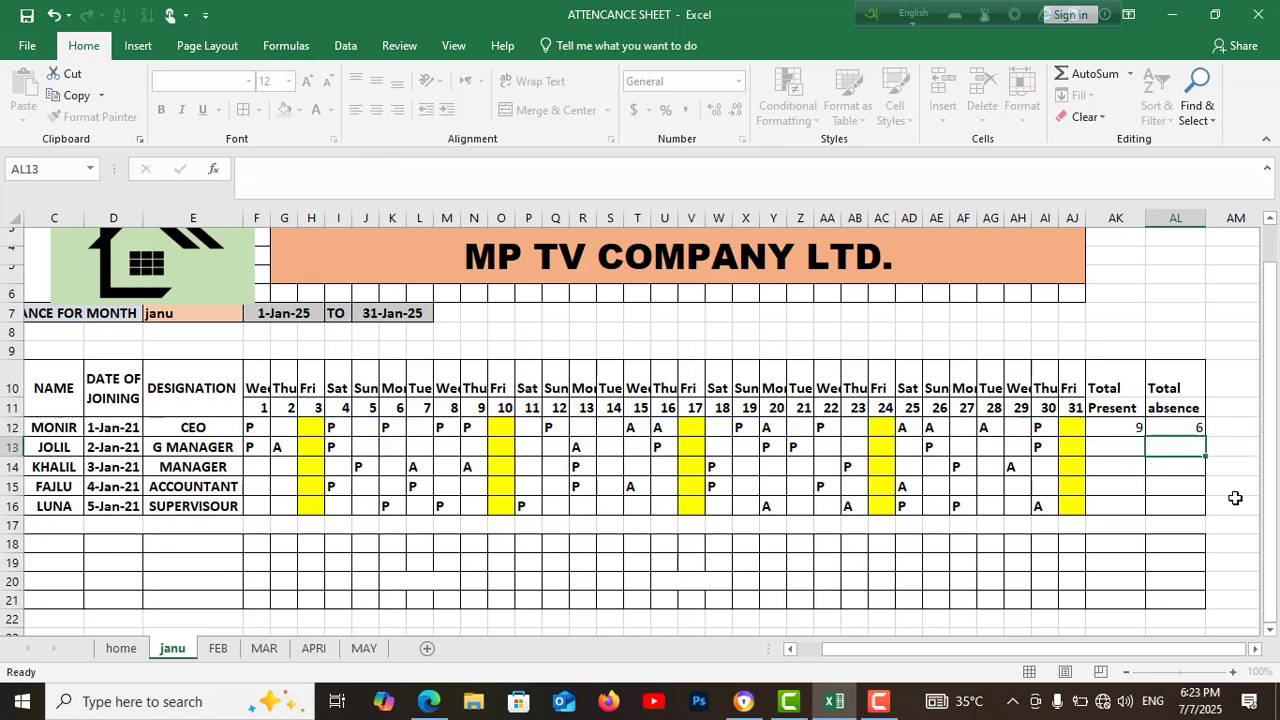
- Fill the Total Present and Total absence formulas down from row 12 through row 16 for all employees
click(1133, 428)
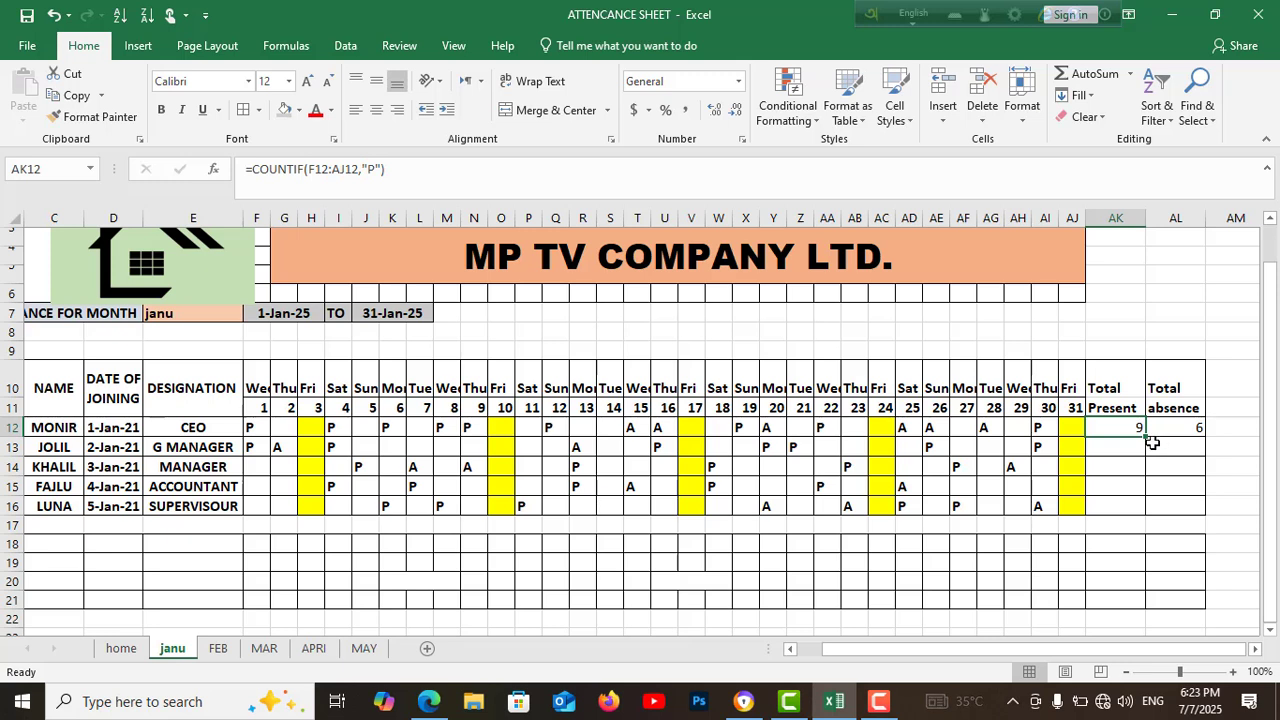
drag(1146, 434, 1148, 518)
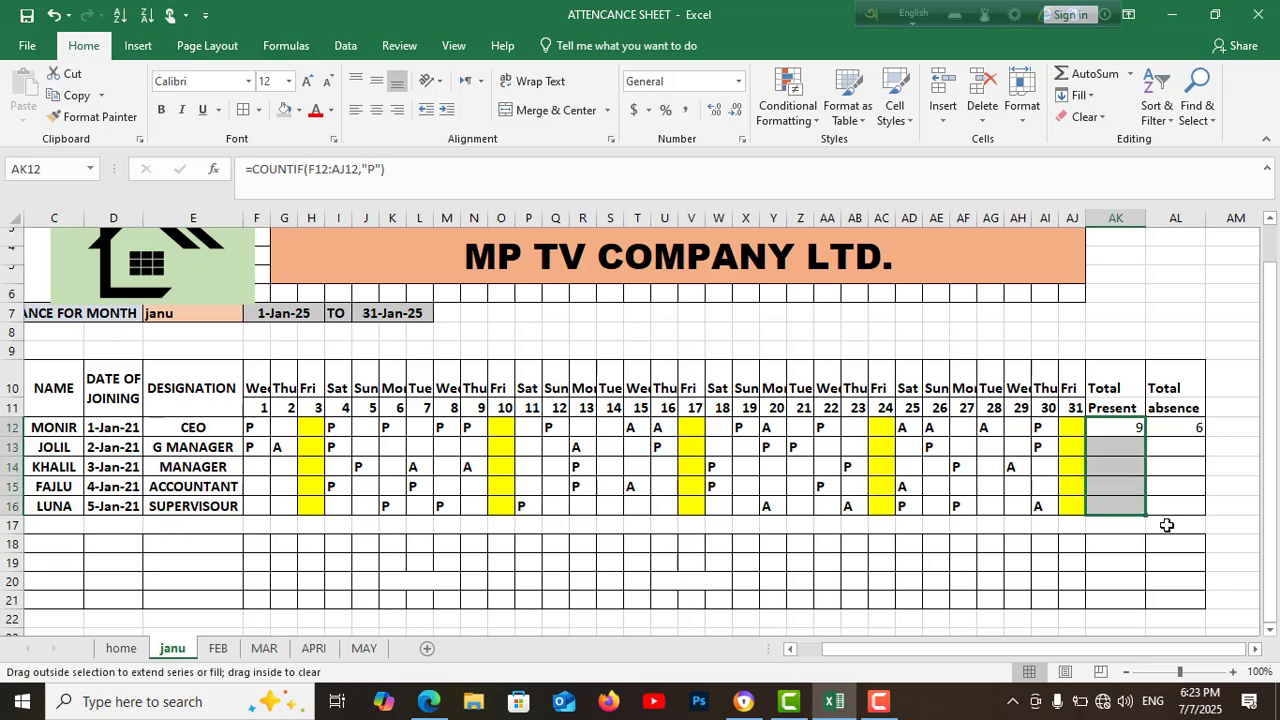
click(1196, 428)
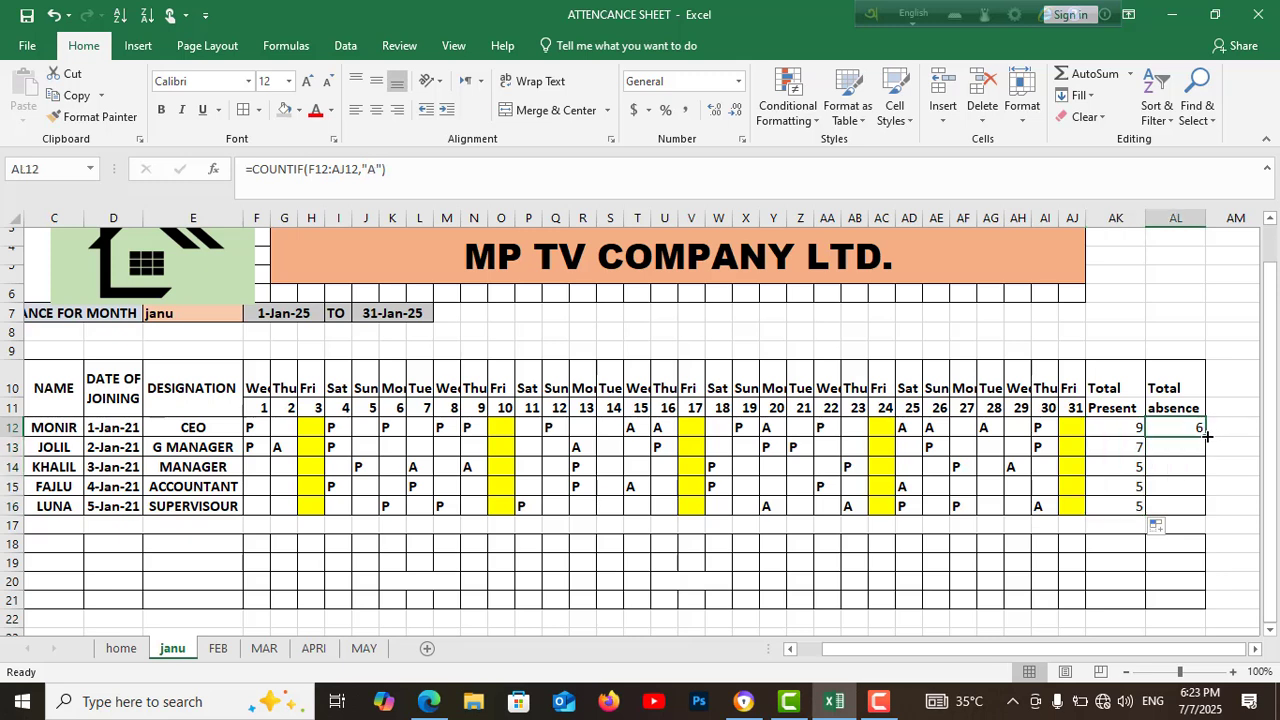
drag(1207, 436, 1207, 511)
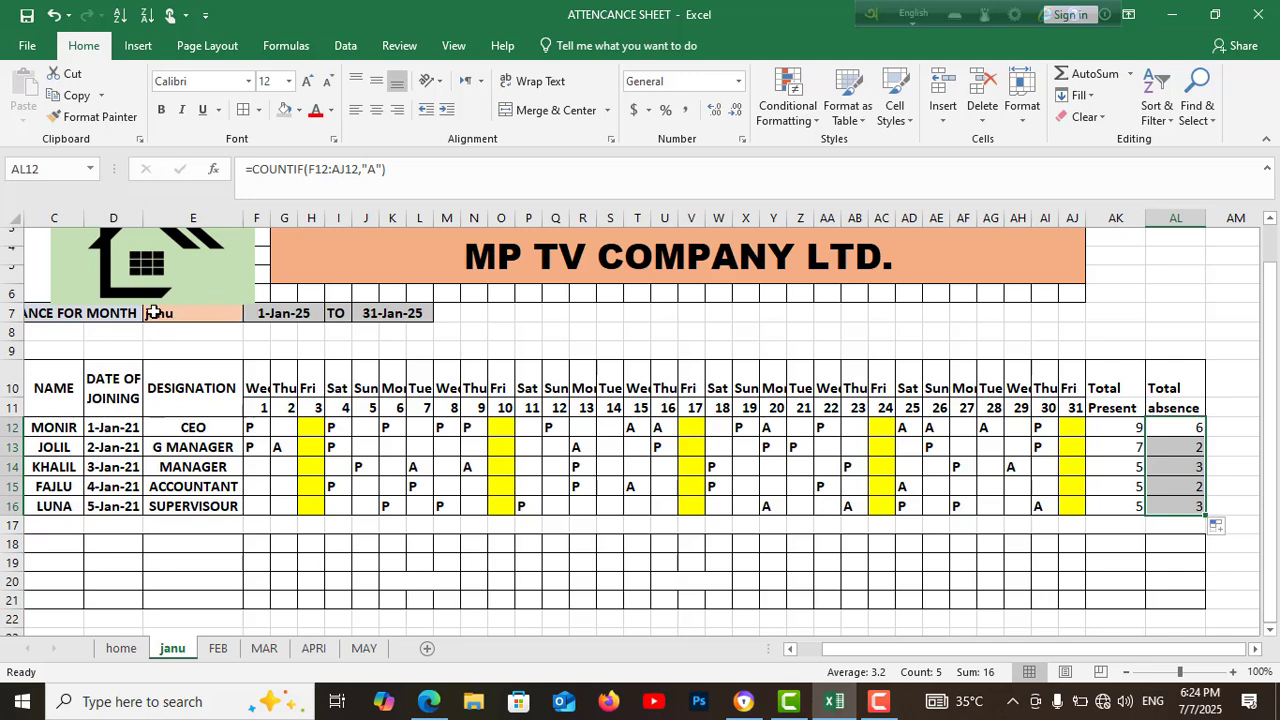
- Switch to the home sheet and follow its first janu link to the January attendance sheet
click(121, 649)
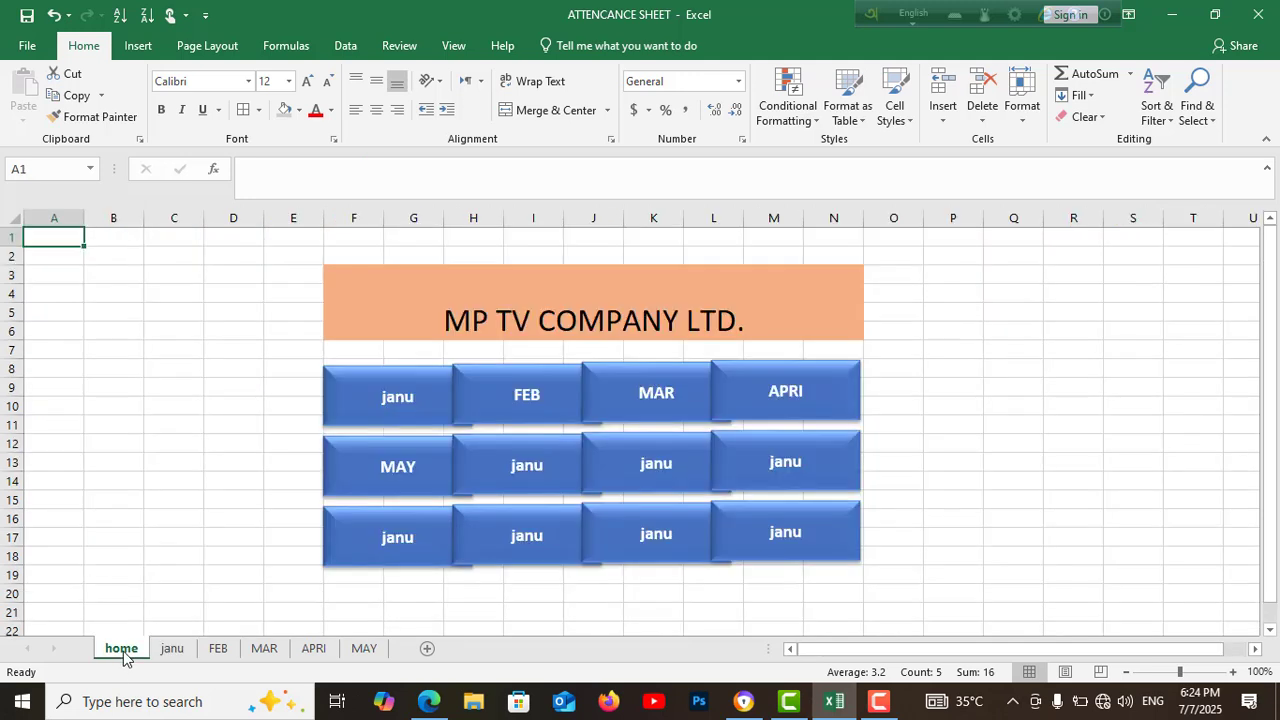
click(395, 405)
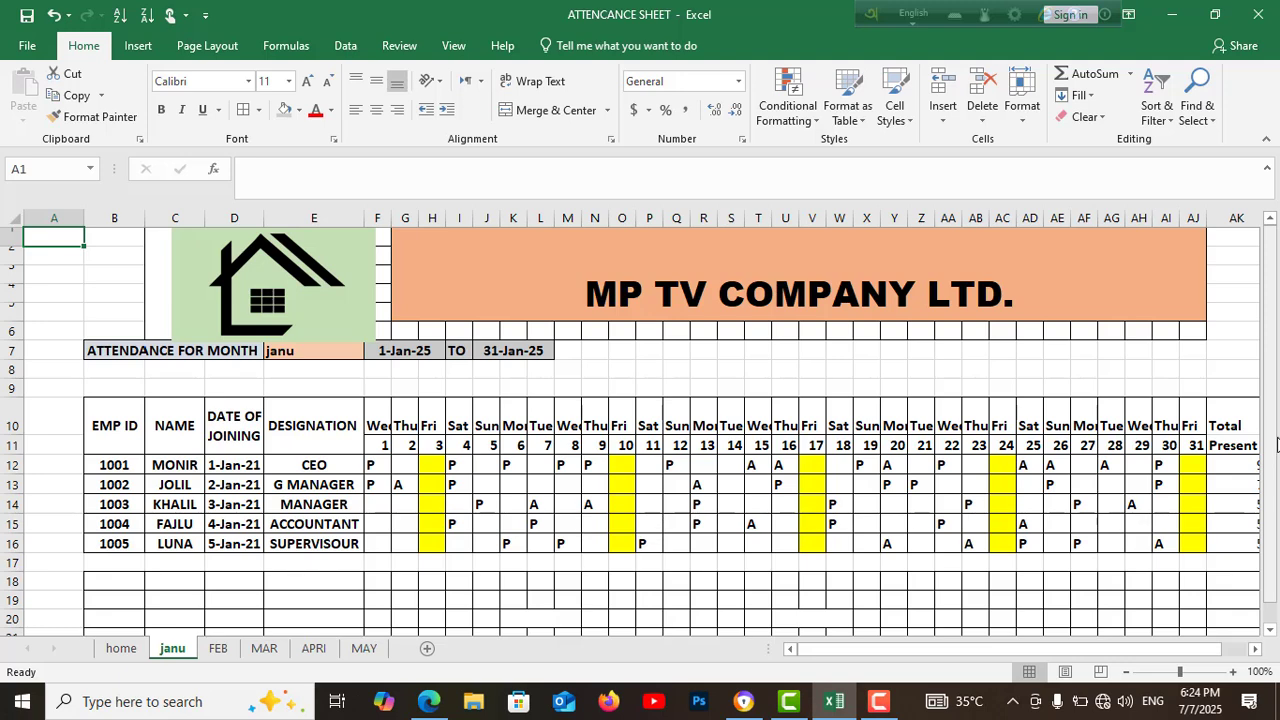
- Merge and center cells H19:J19 below the attendance table and enter the heading NAME
drag(1272, 553, 1272, 607)
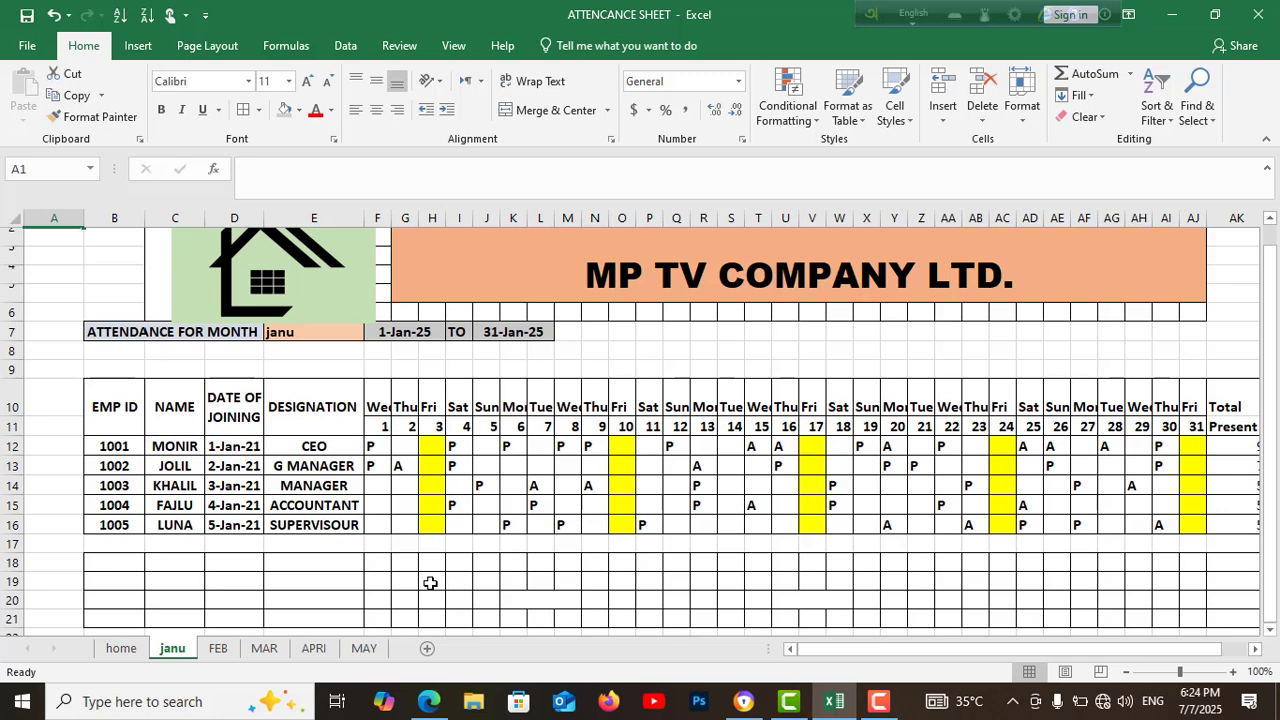
drag(430, 581, 490, 582)
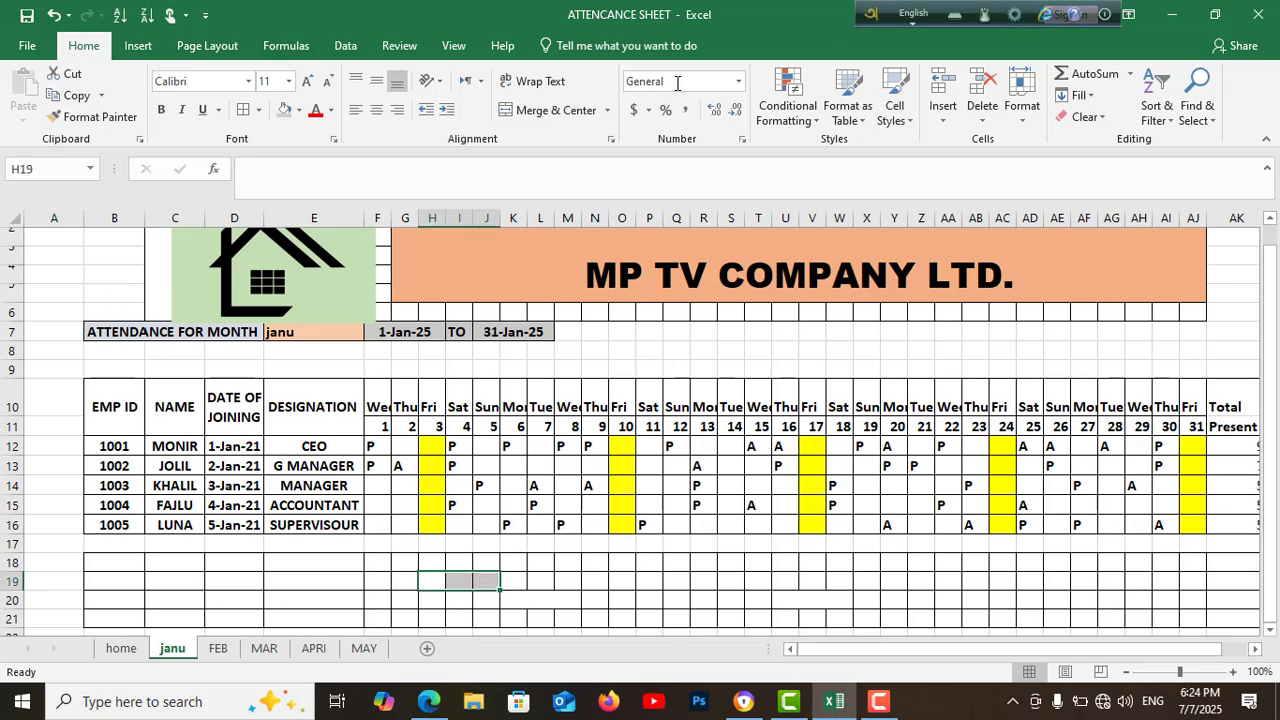
click(530, 110)
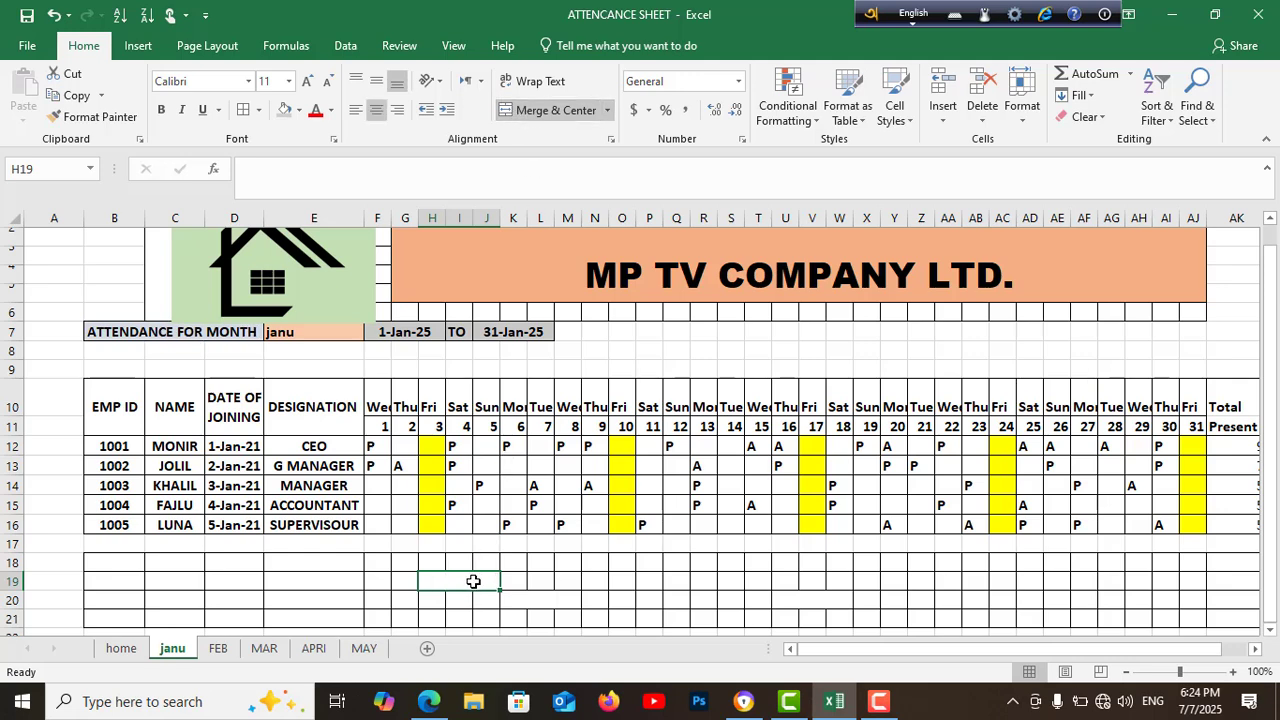
double_click(449, 584)
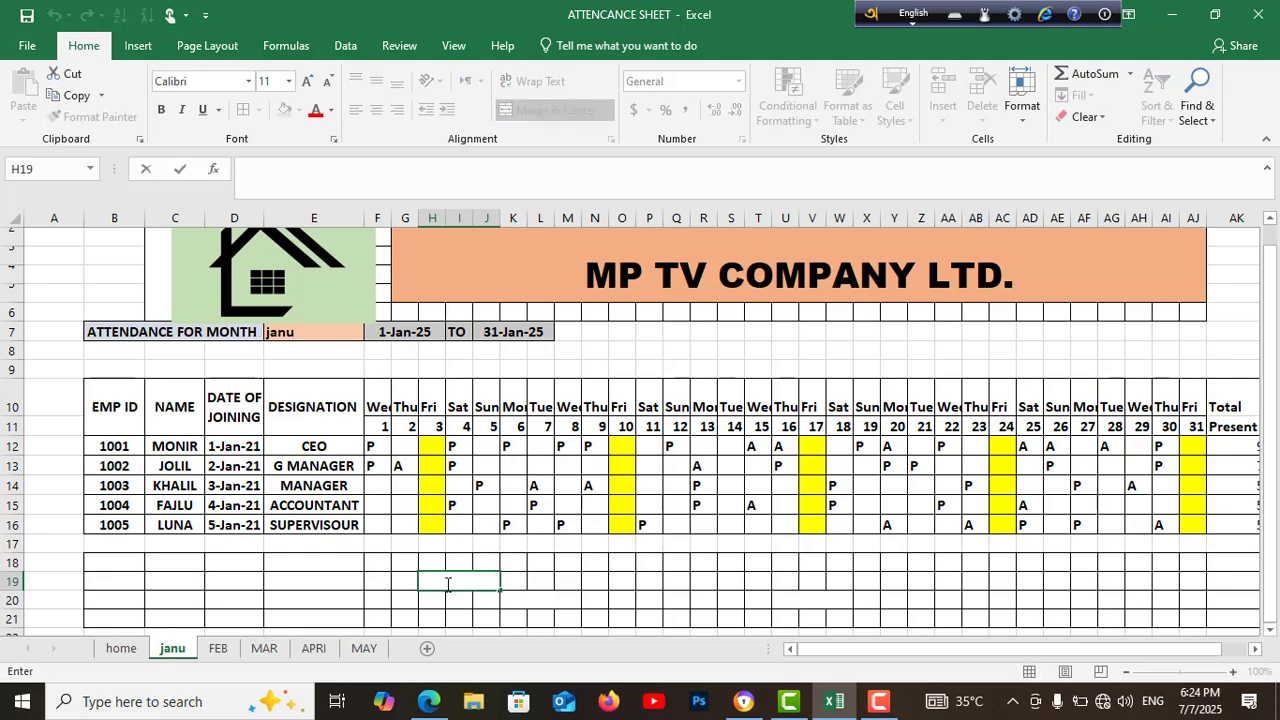
text(NAME)
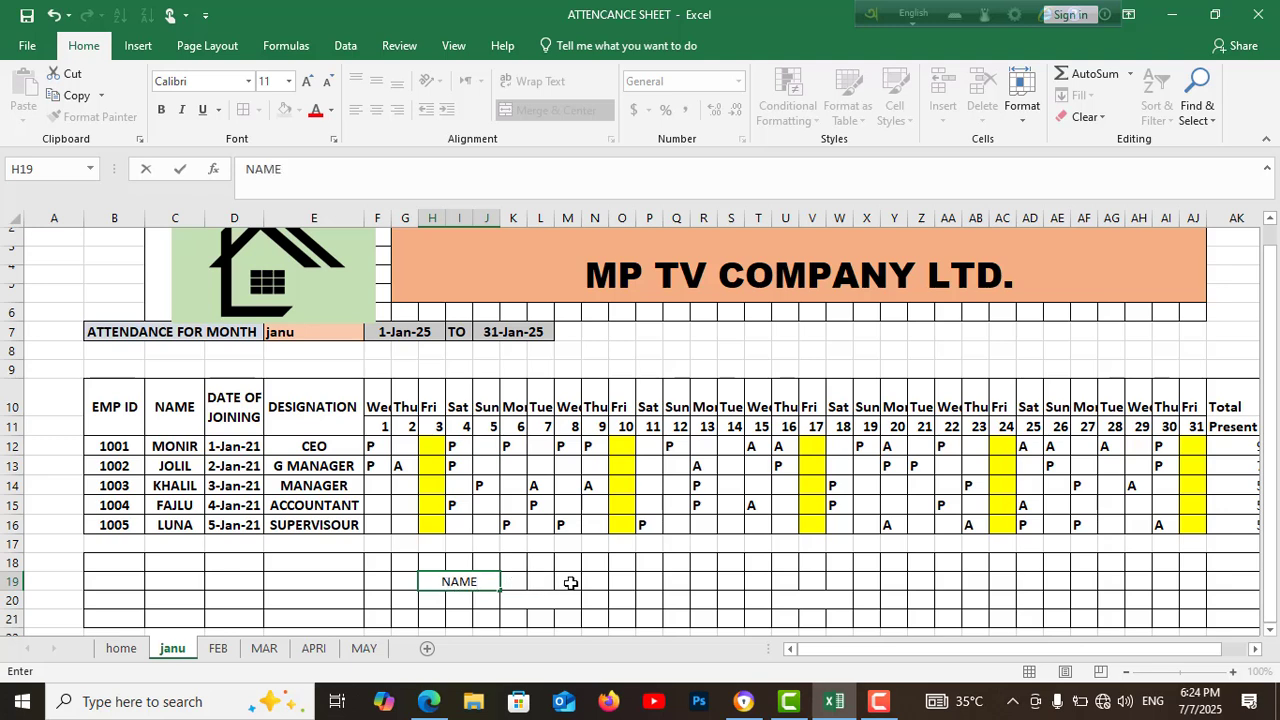
- Merge and center cells M19:O19 and enter the heading TOTAL(P)
drag(570, 582, 629, 583)
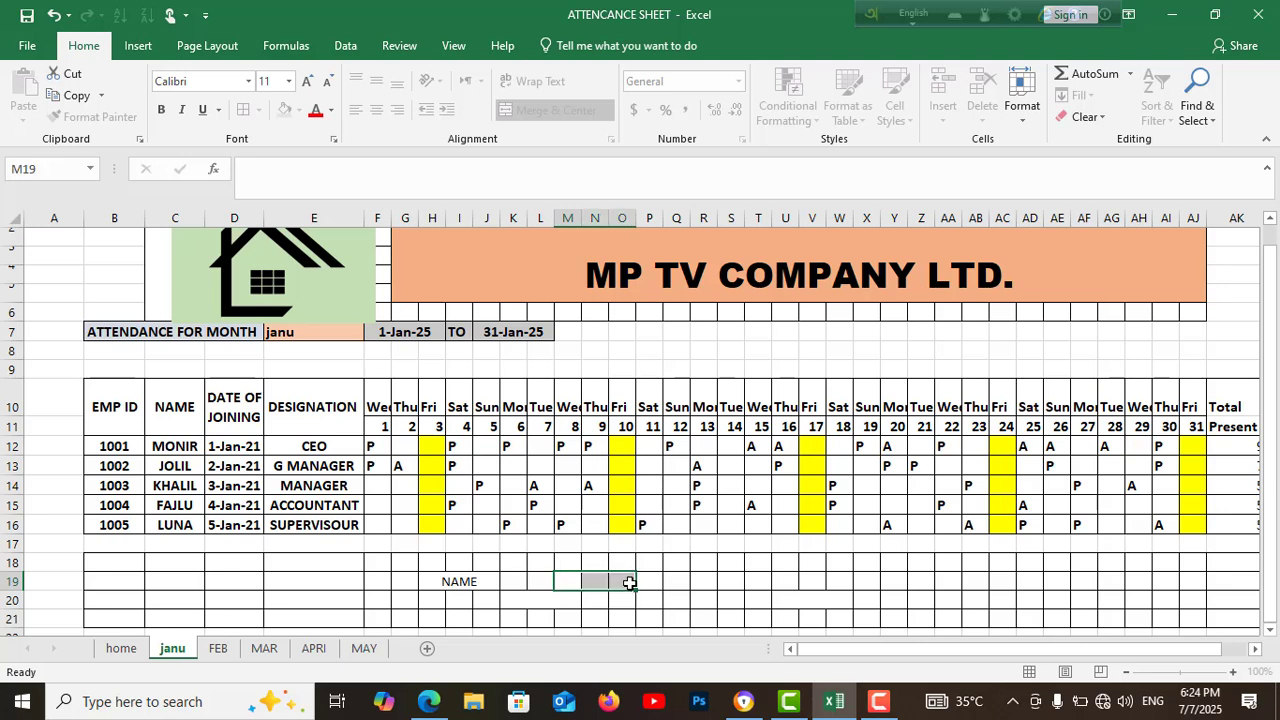
click(556, 110)
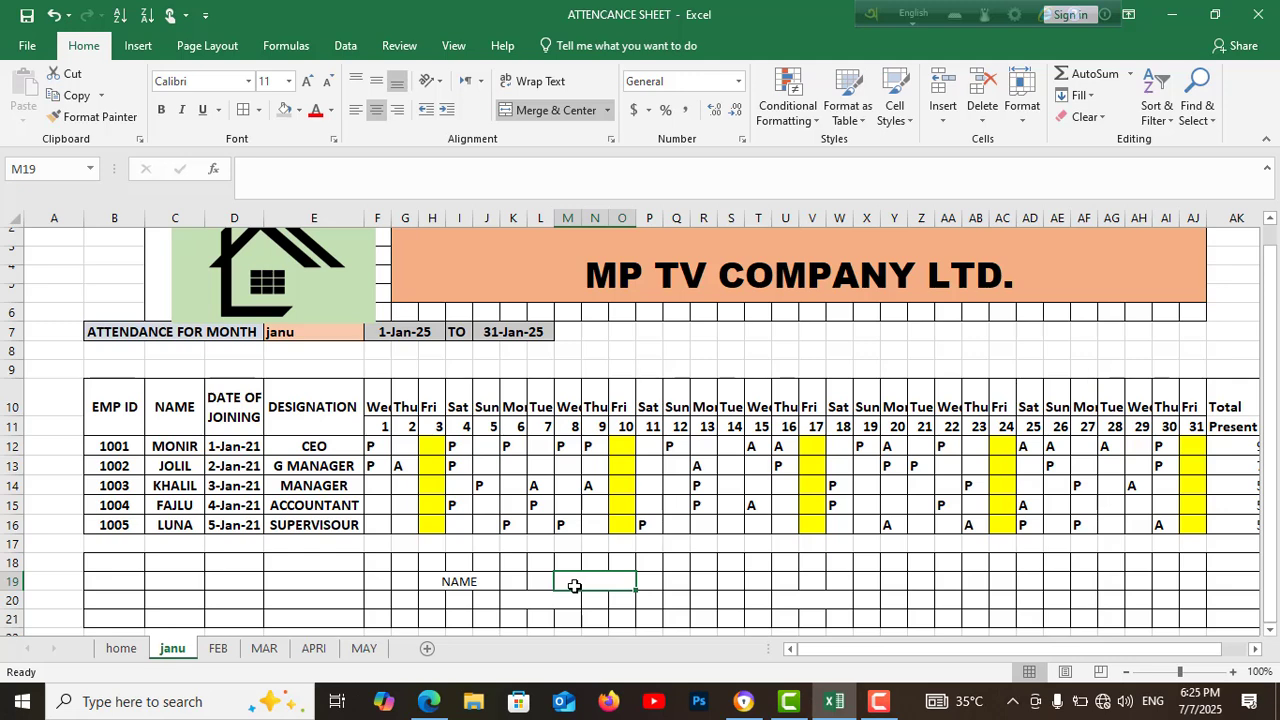
text(TOTAL(P)
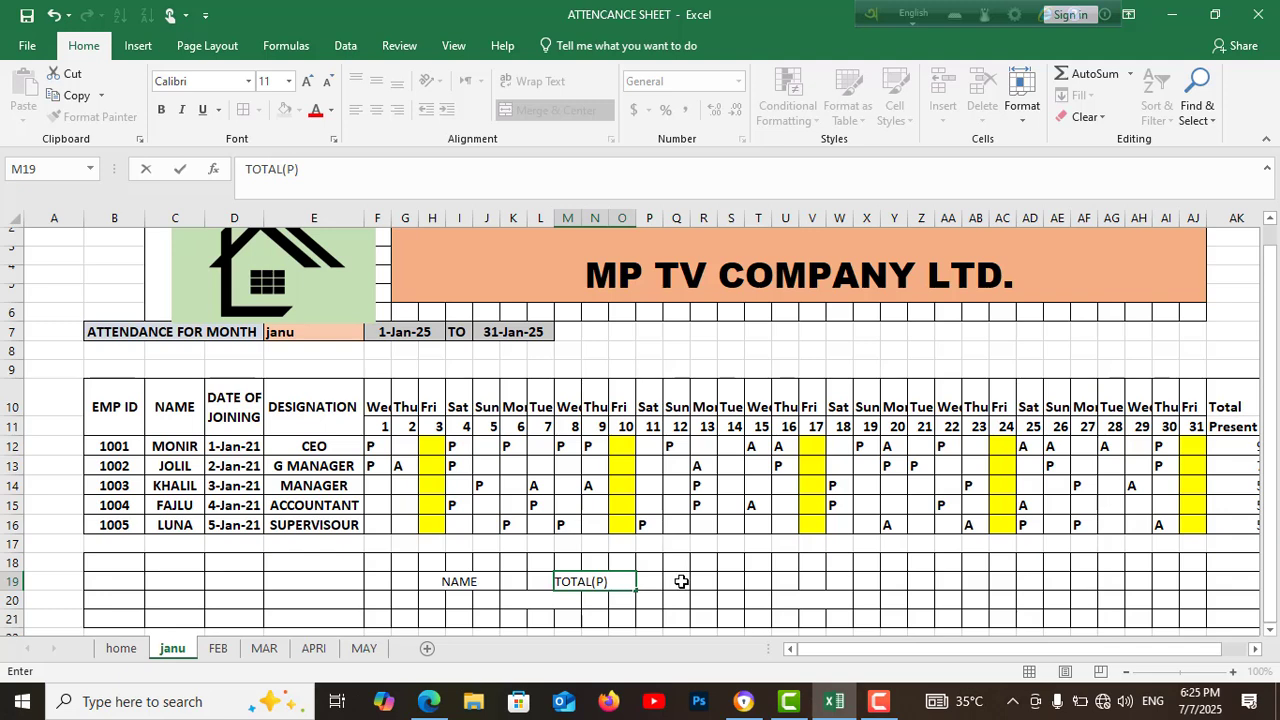
- Merge and center cells R19:T19 and enter the heading TOTAL(A)
drag(705, 582, 762, 590)
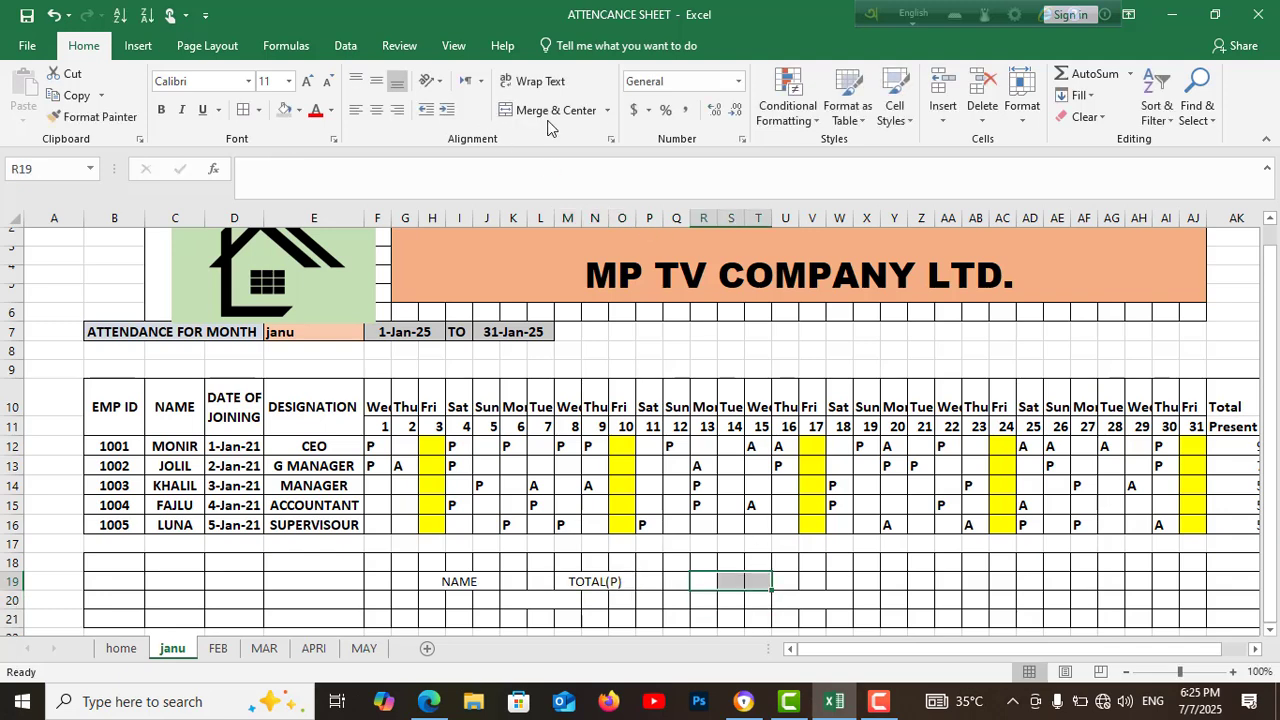
click(562, 112)
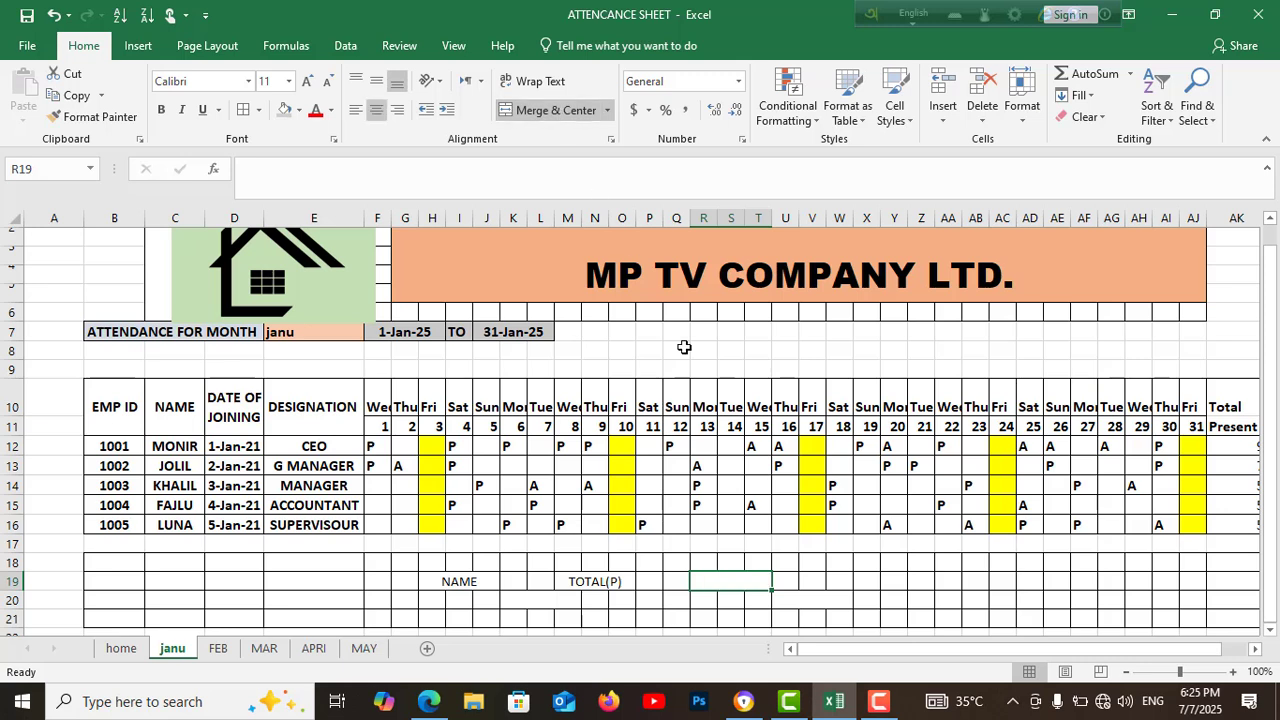
double_click(736, 583)
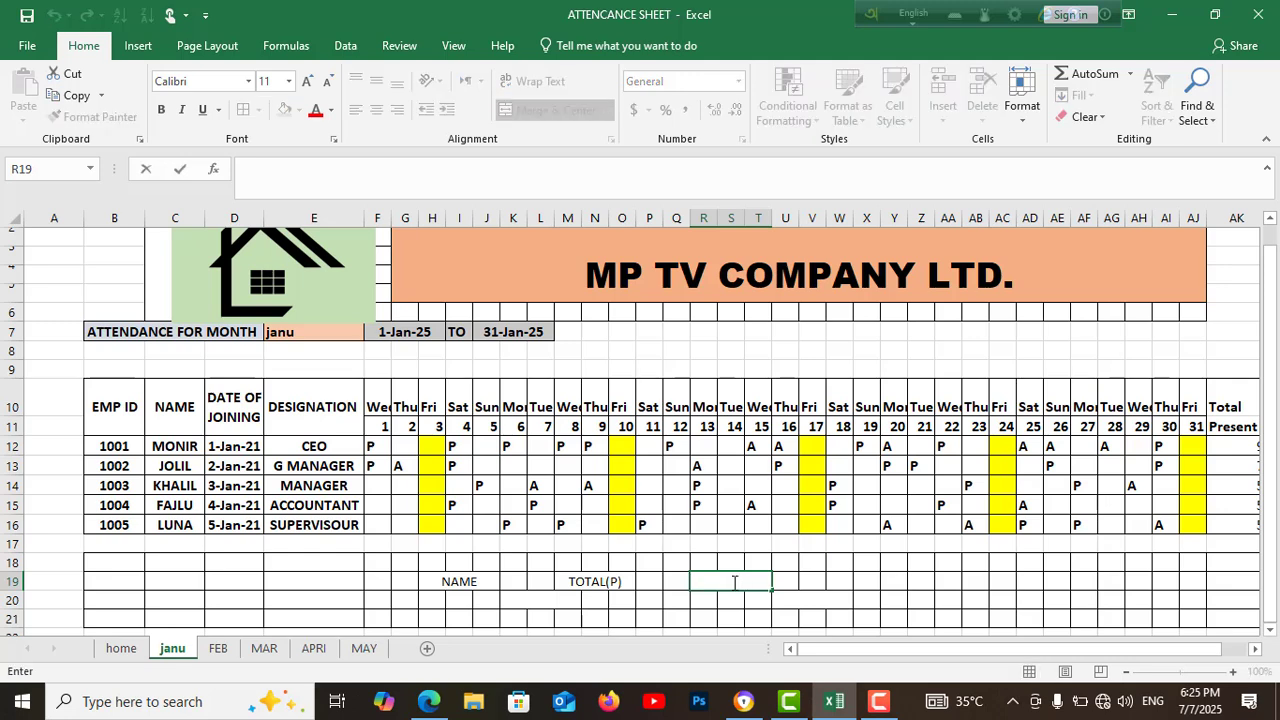
text(TOTAL(A))
click(455, 583)
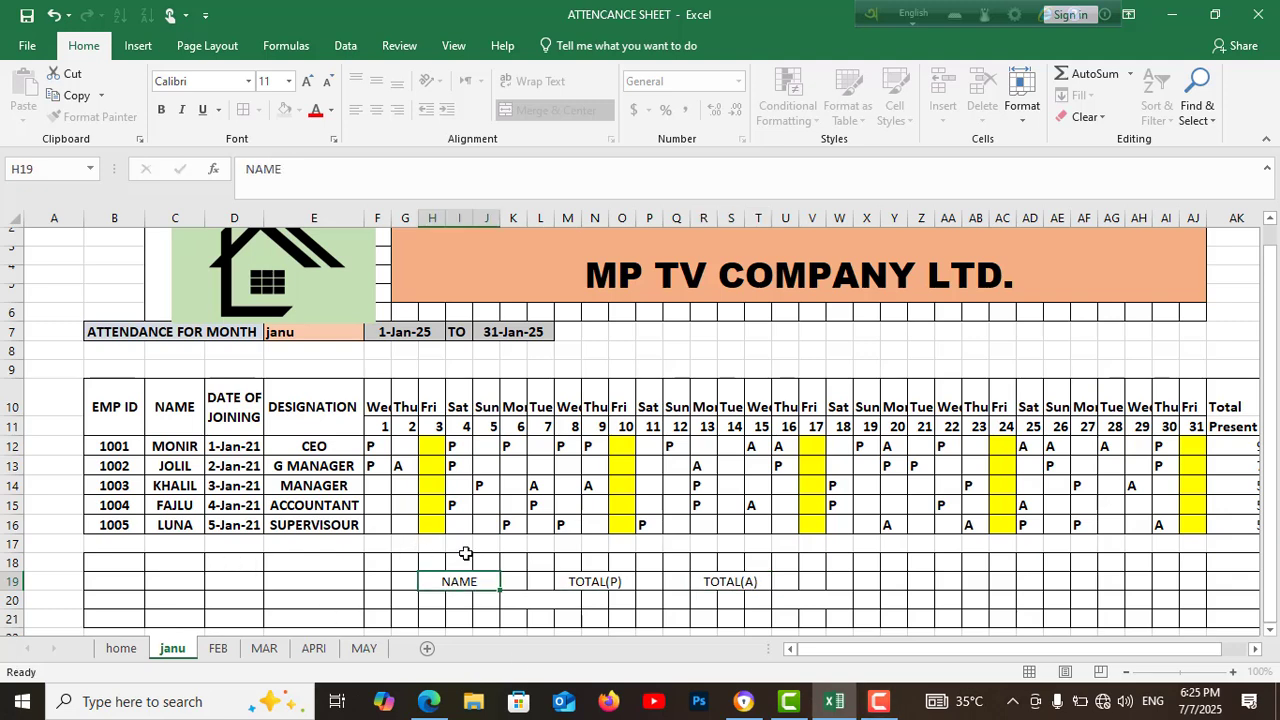
- Shade the summary headings in row 19: NAME in light orange, TOTAL(P) in light blue and TOTAL(A) in light gray
click(298, 111)
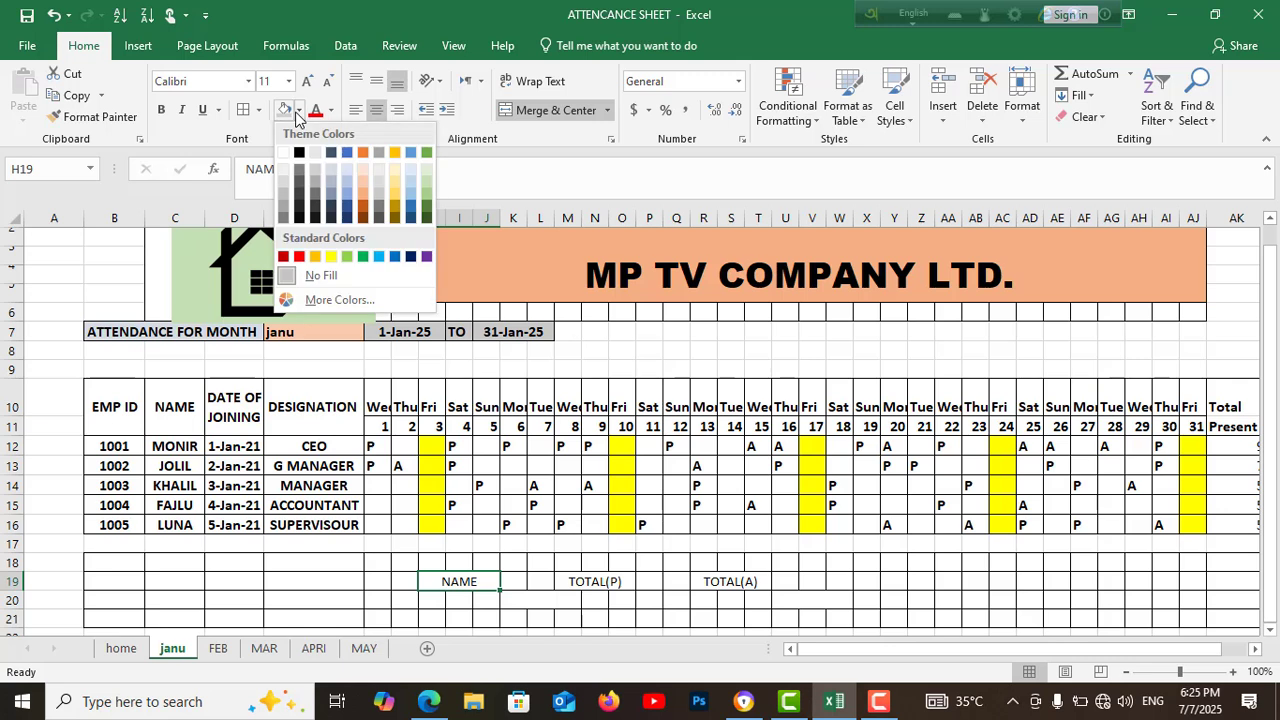
click(361, 175)
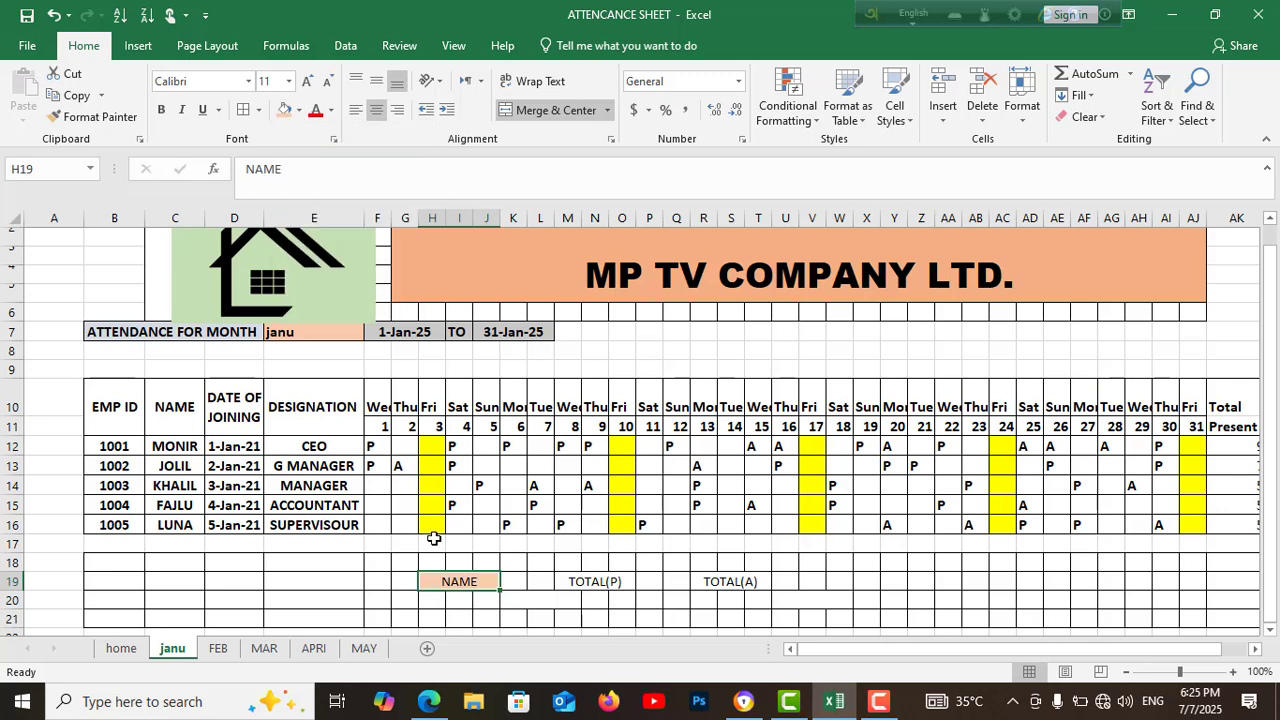
click(589, 583)
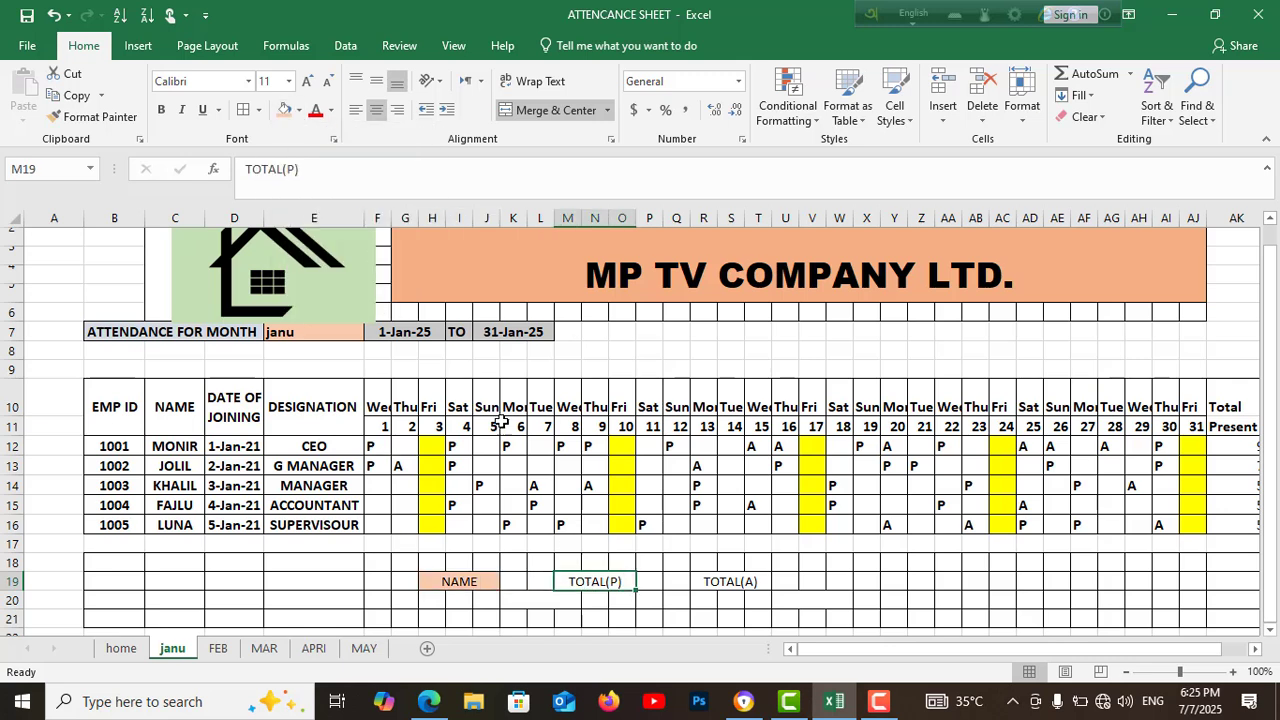
click(300, 111)
click(348, 172)
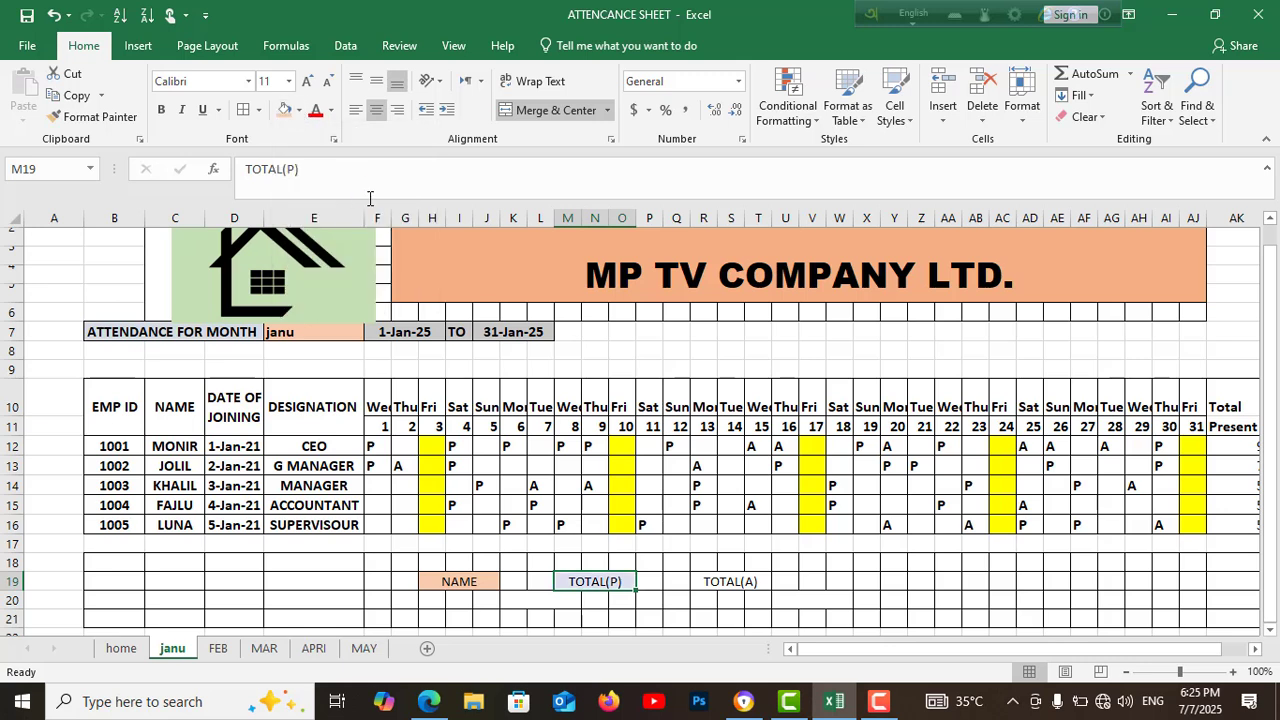
click(710, 587)
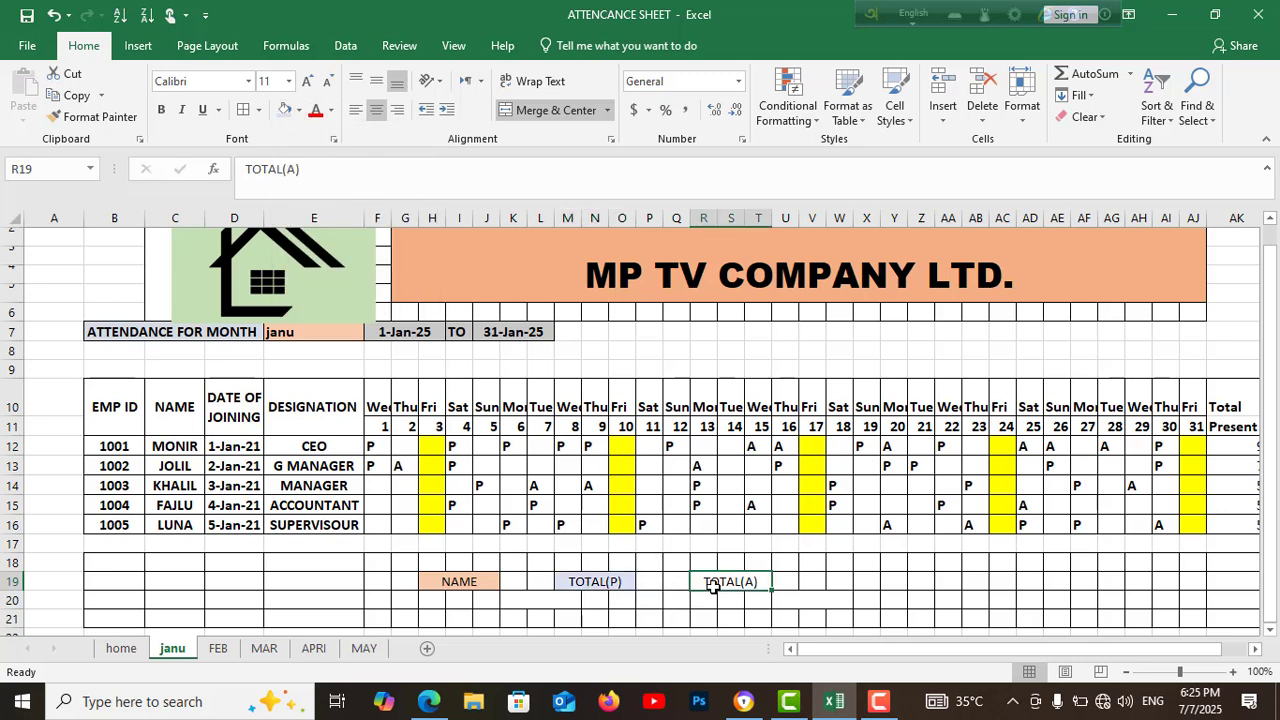
click(299, 111)
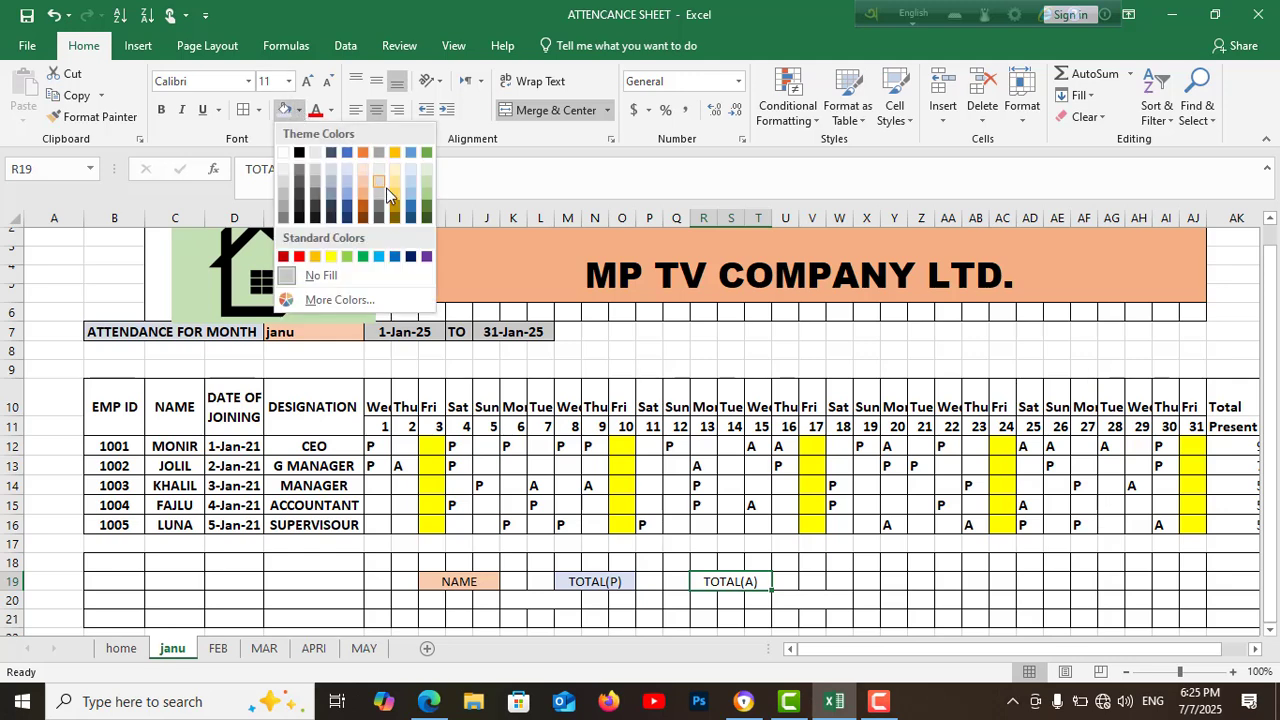
click(314, 170)
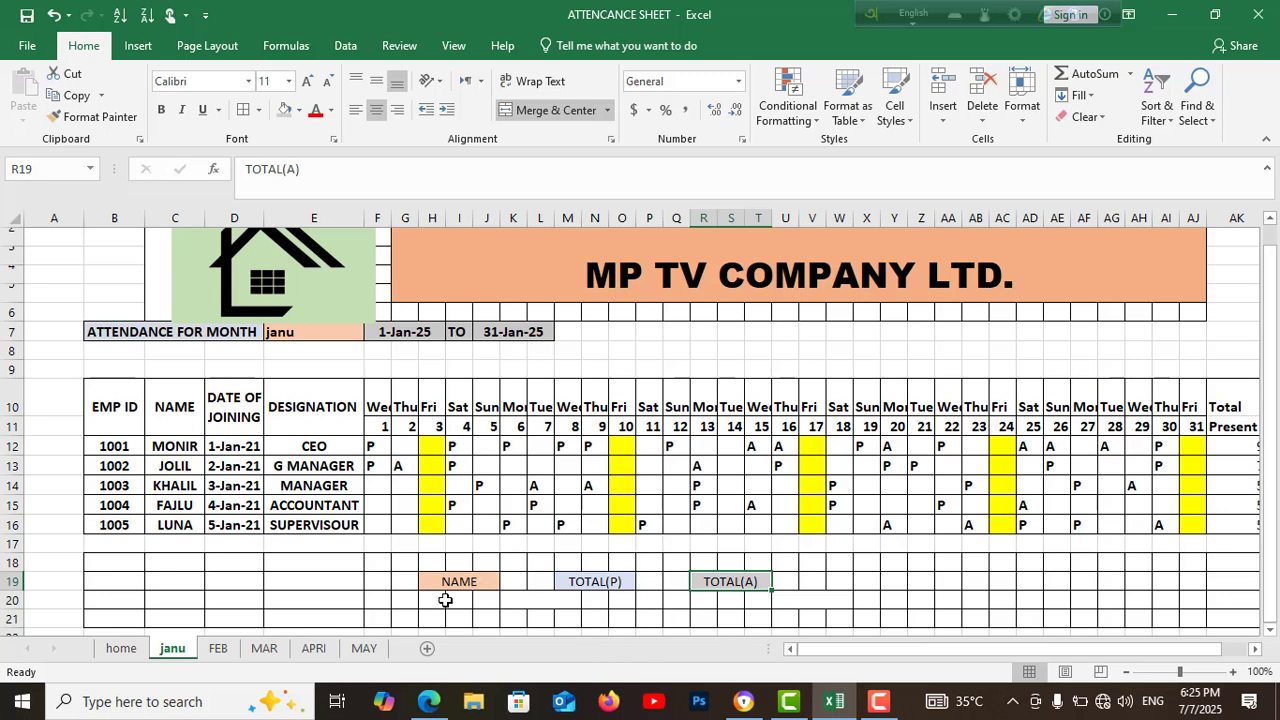
- Merge and center cells H20:J20 directly below the NAME heading
drag(430, 600, 481, 598)
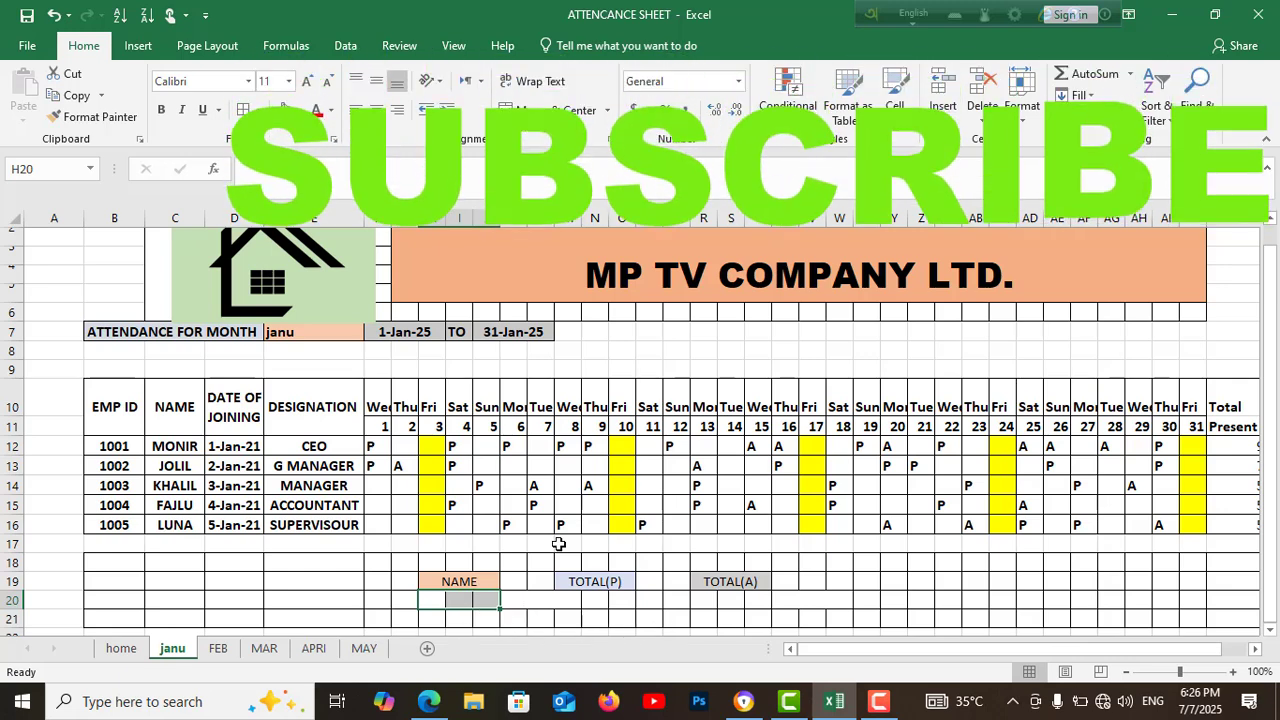
click(584, 124)
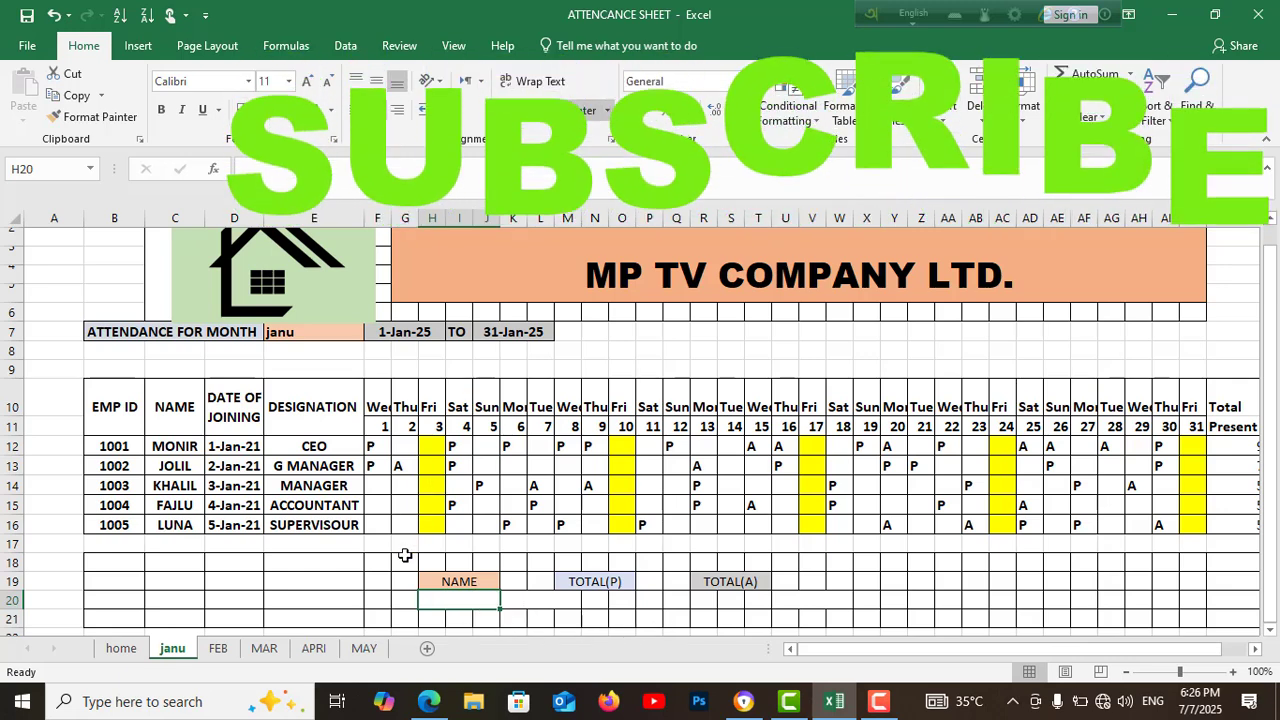